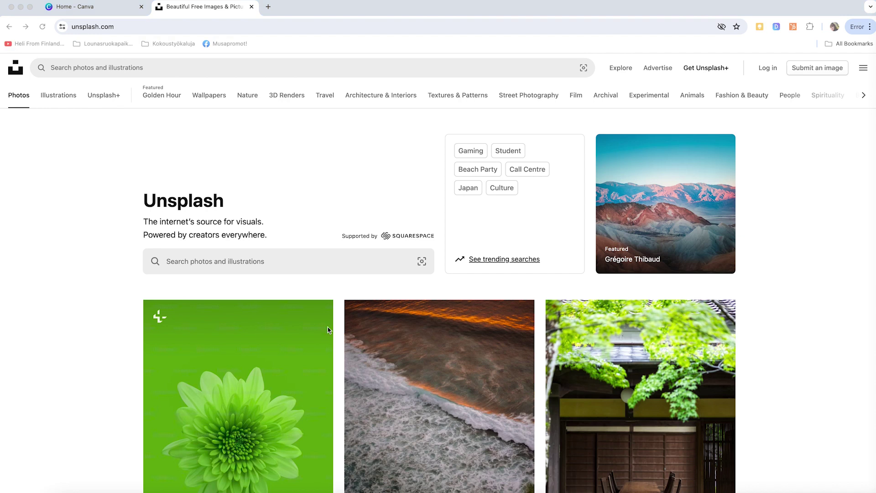
Search Unsplash with the pasted mountaintop-runners-with-sea-view scenery query and browse the results
left_click(218, 264)
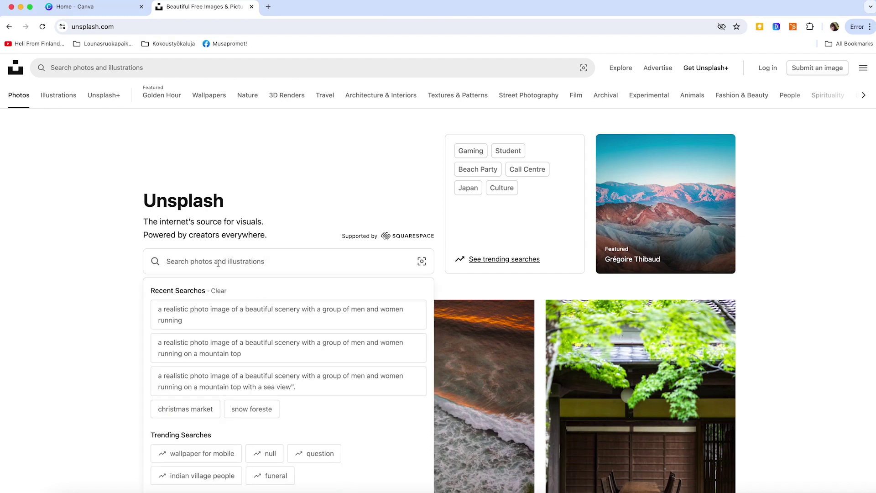
key("super+v")
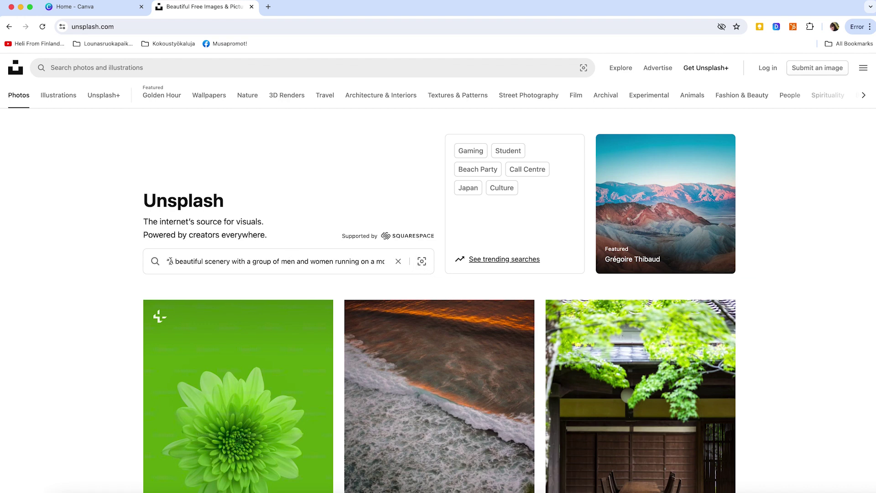
key("Return")
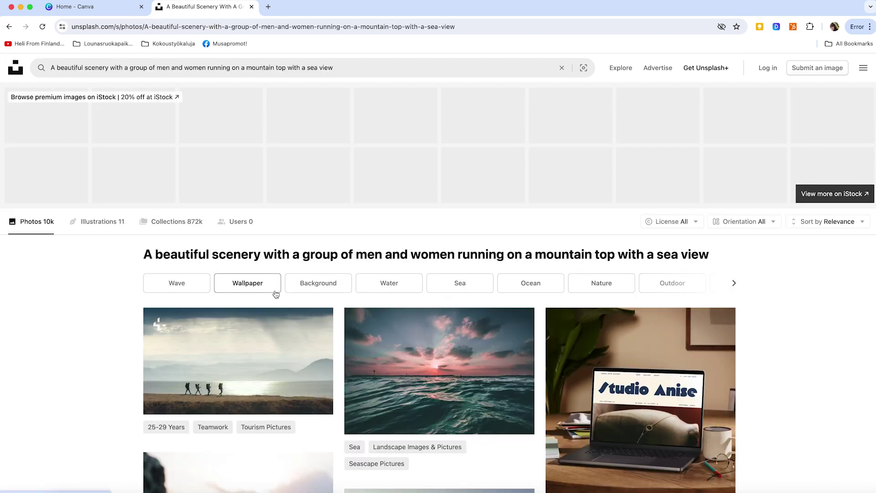
scroll(276, 293, "down", 3)
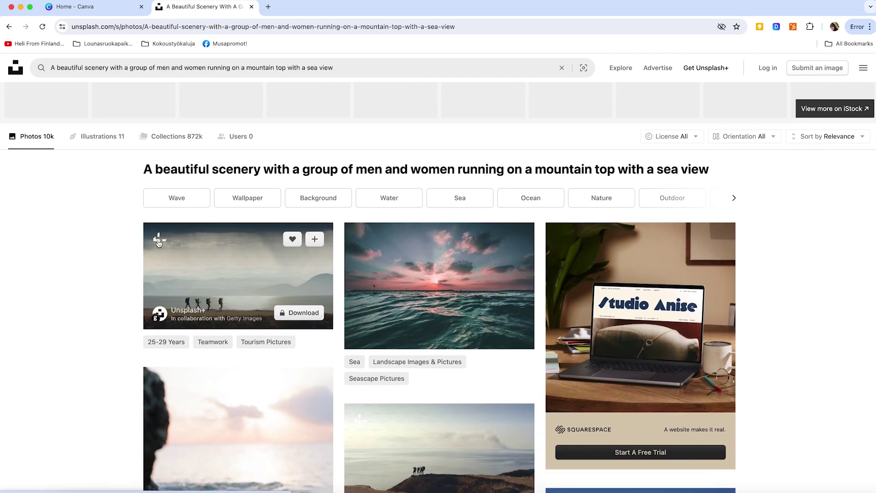
scroll(266, 290, "down", 2)
scroll(267, 290, "down", 3)
scroll(267, 290, "down", 4)
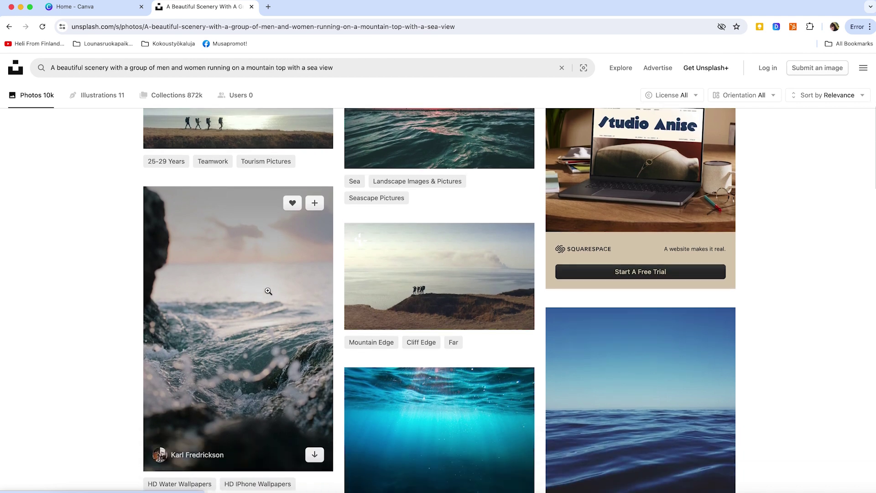
scroll(268, 290, "down", 2)
scroll(268, 290, "down", 5)
scroll(267, 290, "down", 3)
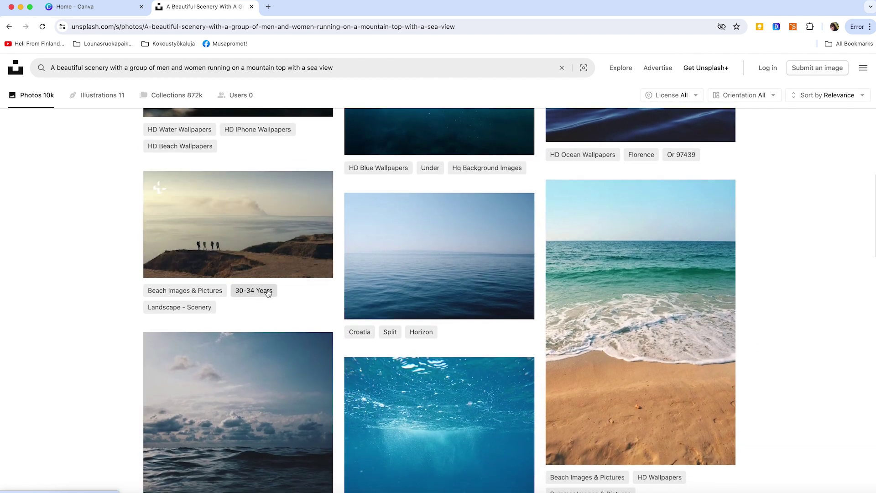
left_click(234, 217)
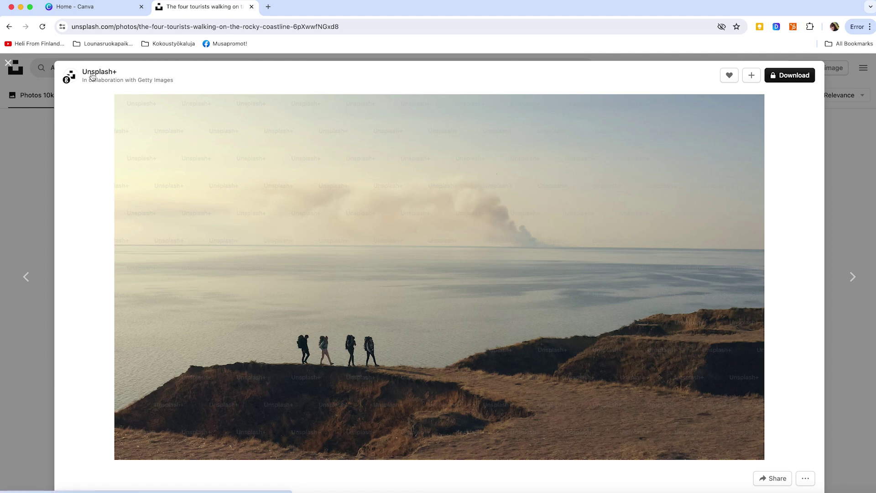
left_click(785, 79)
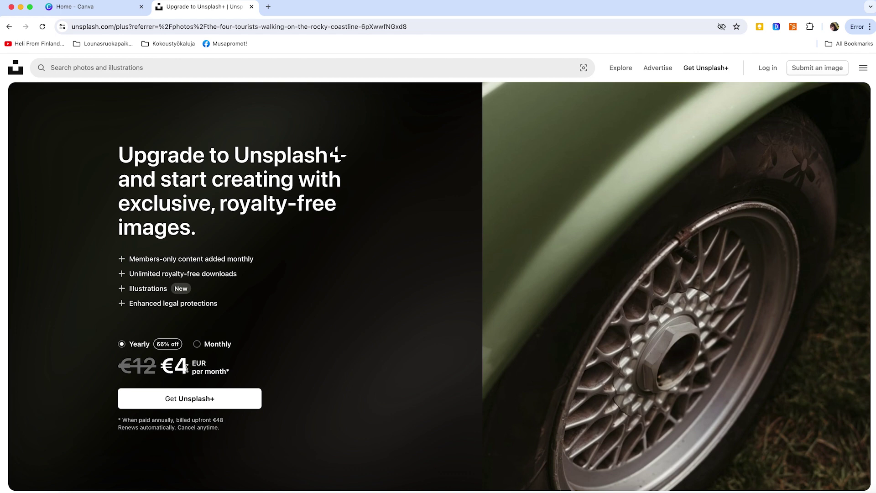
left_click(197, 344)
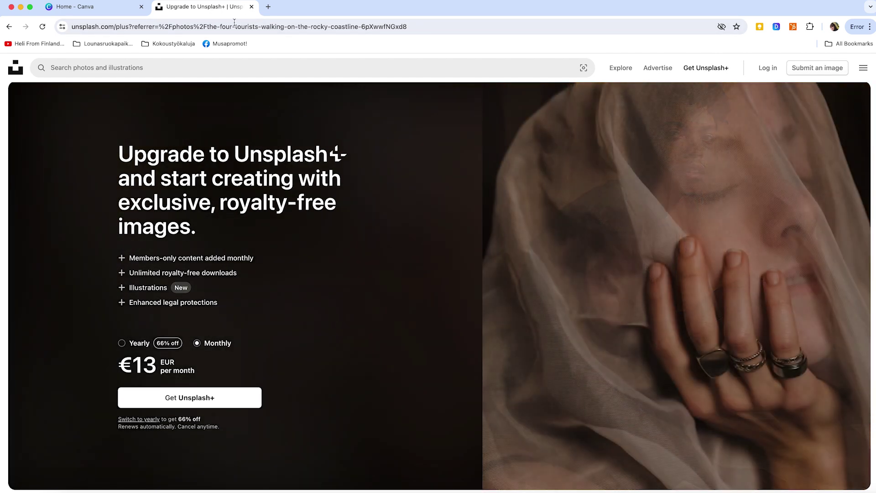
left_click(9, 27)
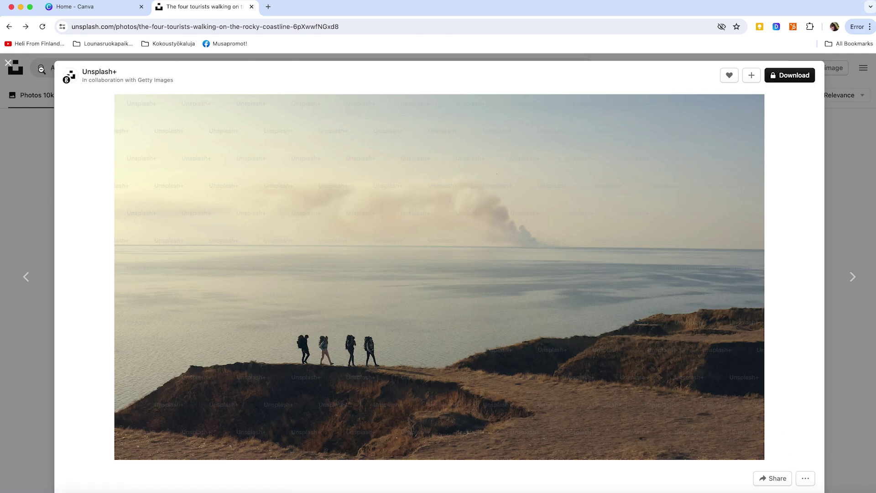
left_click(8, 63)
Scroll to the end of the mountain-top sea-view photo results and load more photos
scroll(318, 311, "down", 1)
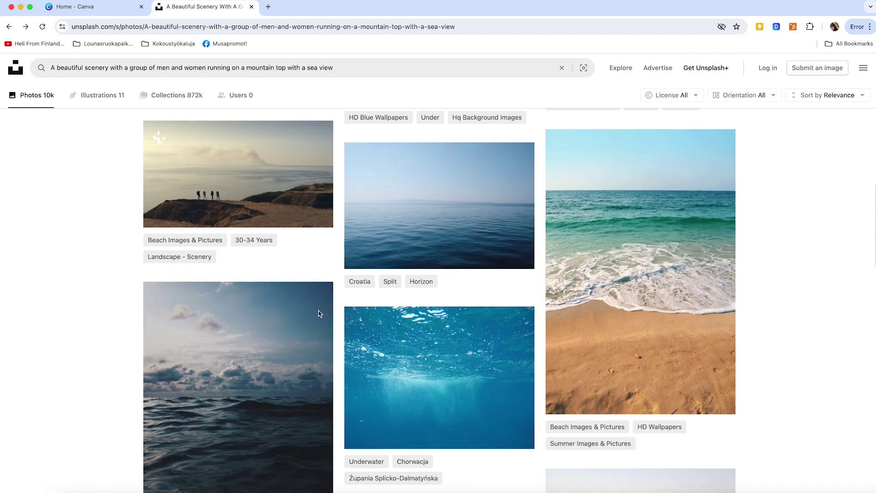
scroll(319, 311, "down", 3)
scroll(319, 311, "down", 4)
scroll(319, 311, "down", 1)
scroll(319, 311, "down", 2)
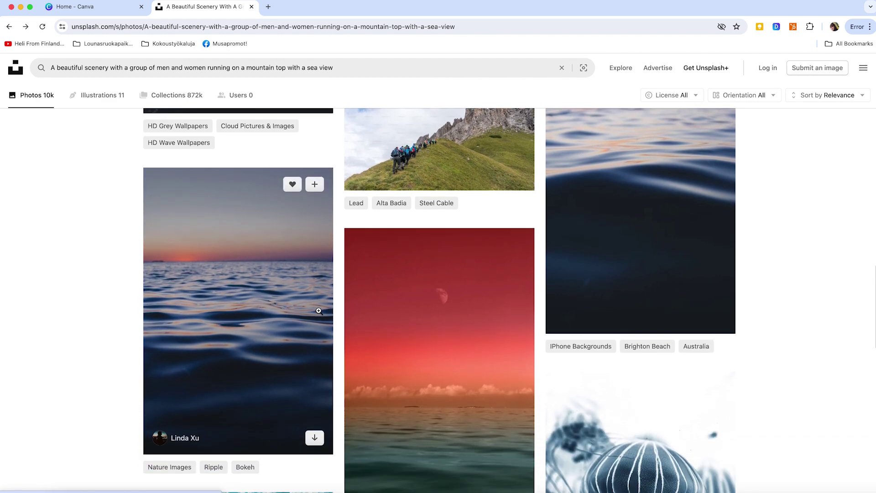
scroll(318, 311, "down", 2)
scroll(318, 313, "down", 5)
scroll(319, 313, "up", 3)
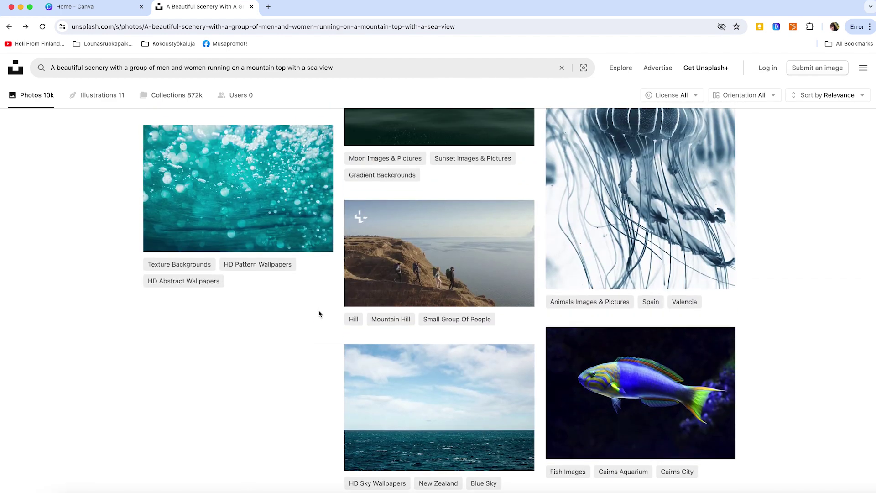
scroll(318, 313, "down", 1)
scroll(314, 309, "down", 1)
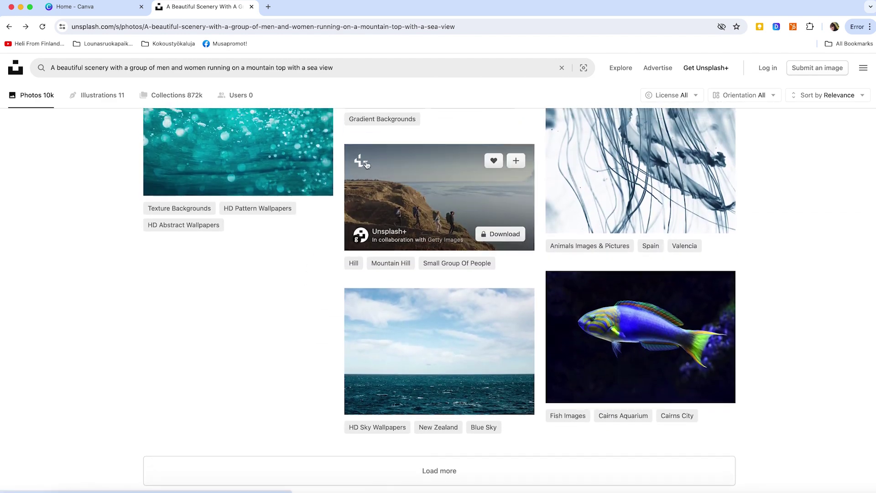
scroll(238, 221, "down", 3)
left_click(248, 316)
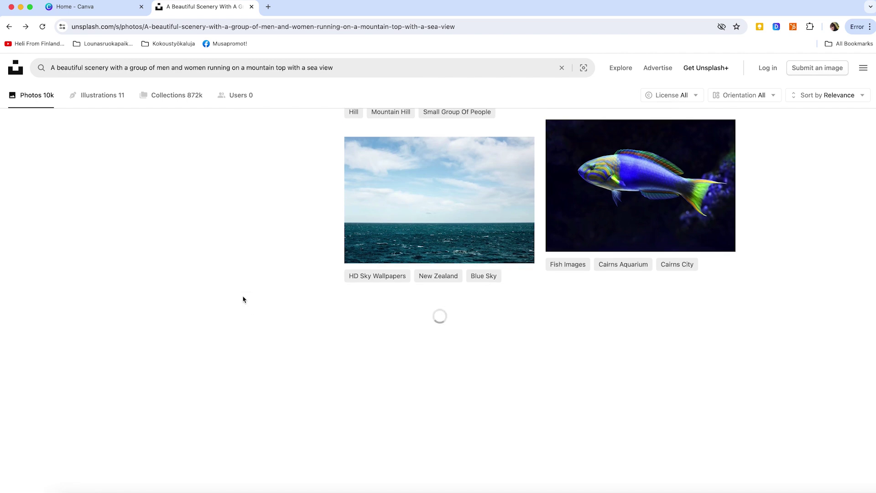
scroll(213, 256, "down", 1)
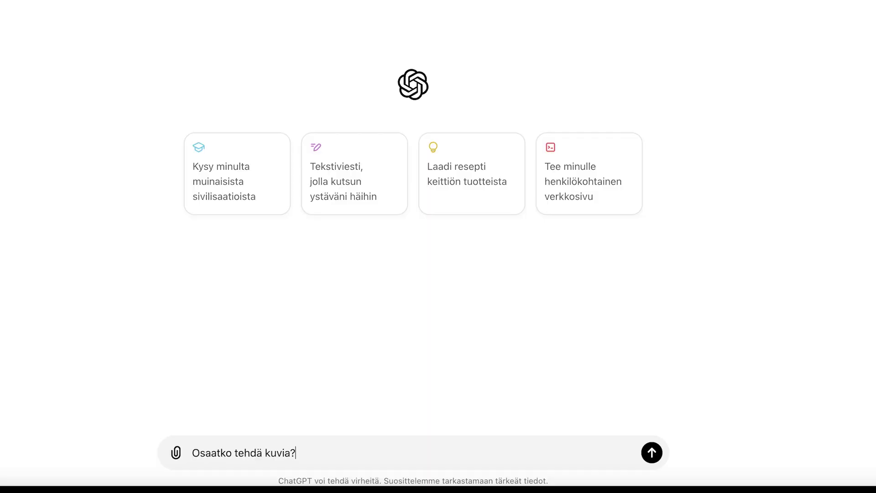
Send the drafted opening message in the ChatGPT chat
key("Return")
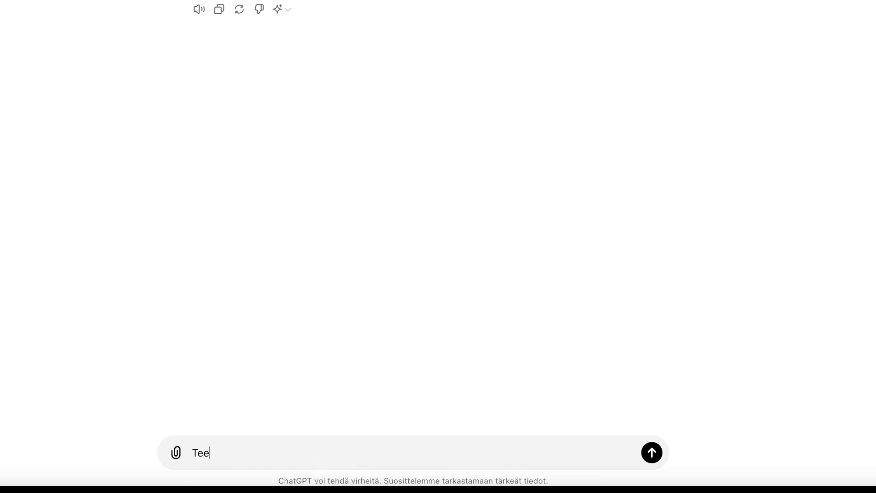
Send the Finnish prompt 'Kaunis maisemakuva, jossa joukko naisia ja miehiä juoksee vuoren huipulla…' without the opening quote
type("“Kaunis maisemakuva jossa joukko naisia ja miehiä juoksee vuoren huipulla taustallaan merimaisema”")
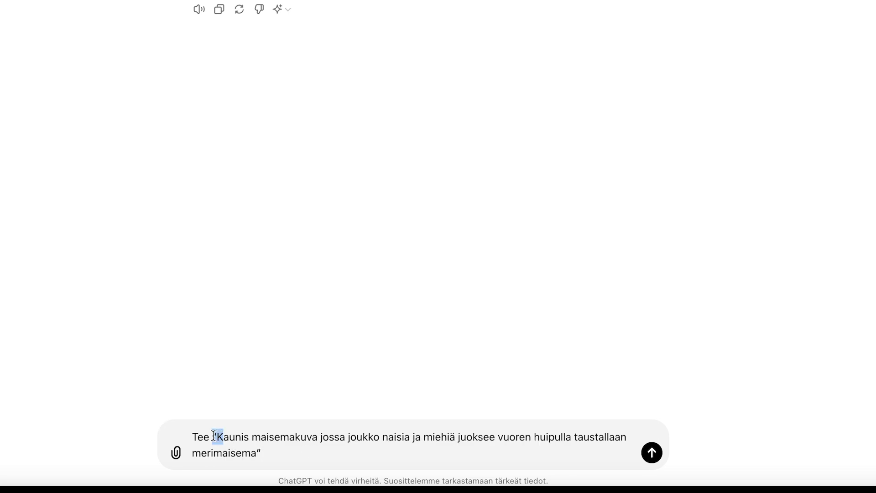
key("BackSpace")
type("k")
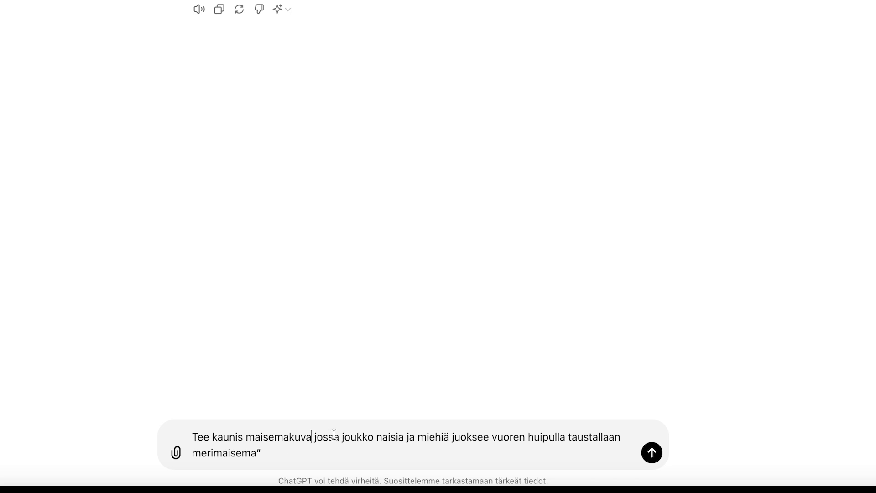
type(",")
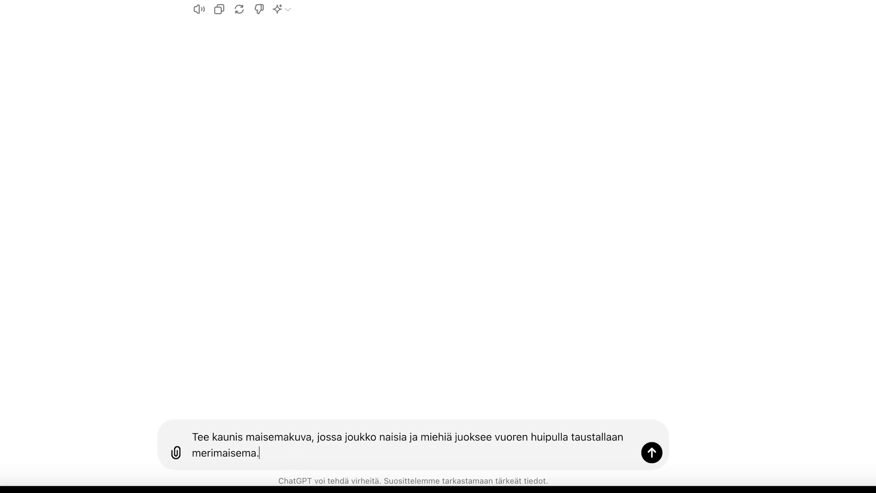
left_click_drag(243, 451, 181, 434)
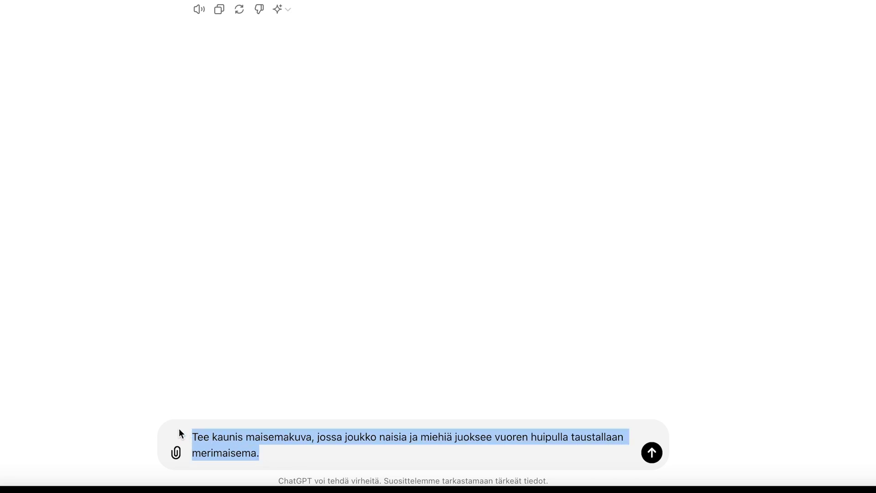
left_click(512, 459)
key("Return")
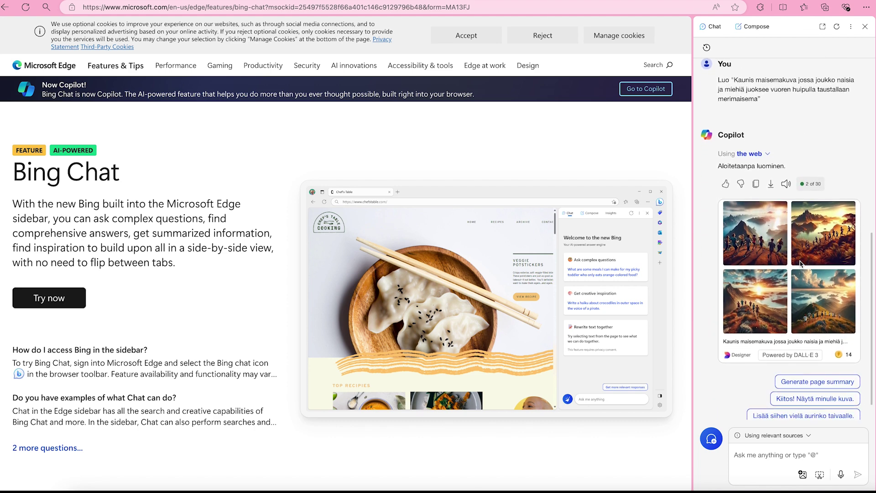
Open the first Copilot image in the Designer viewer and step through to the fourth
left_click(756, 241)
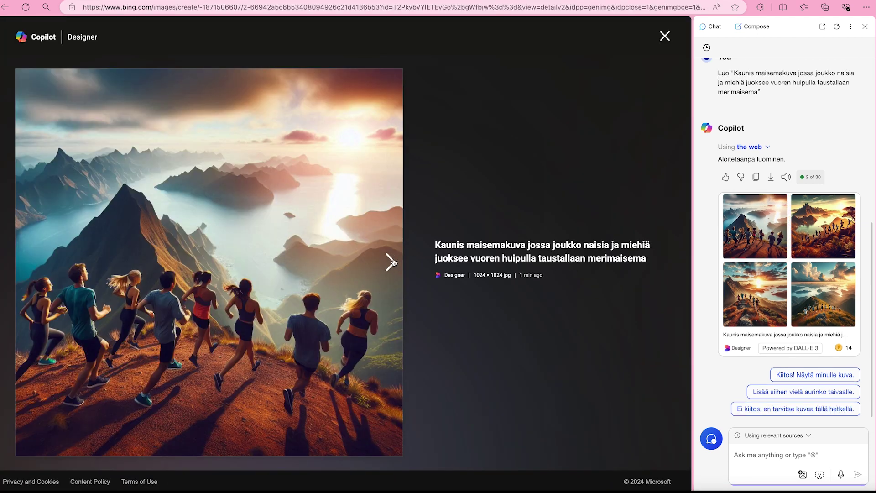
left_click(390, 262)
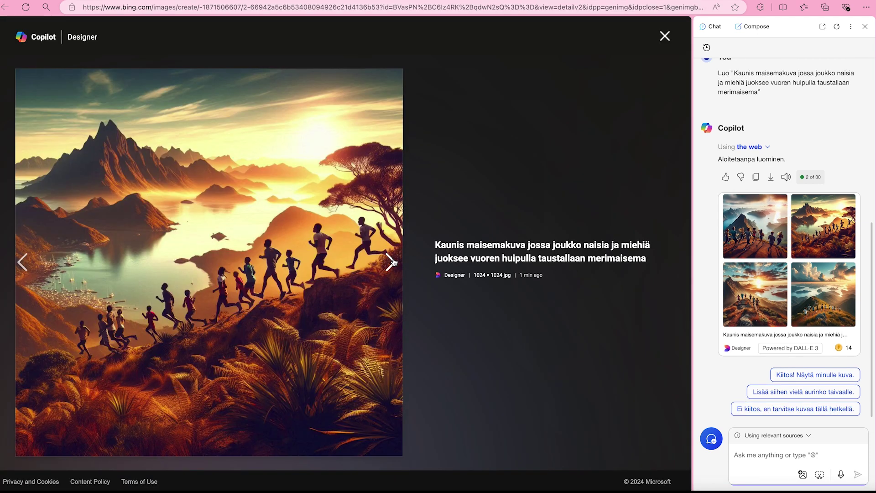
left_click(390, 262)
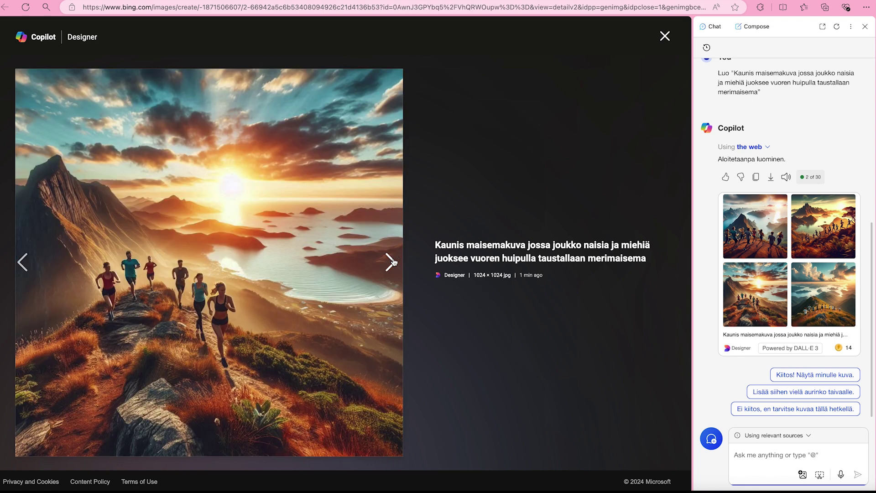
left_click(391, 262)
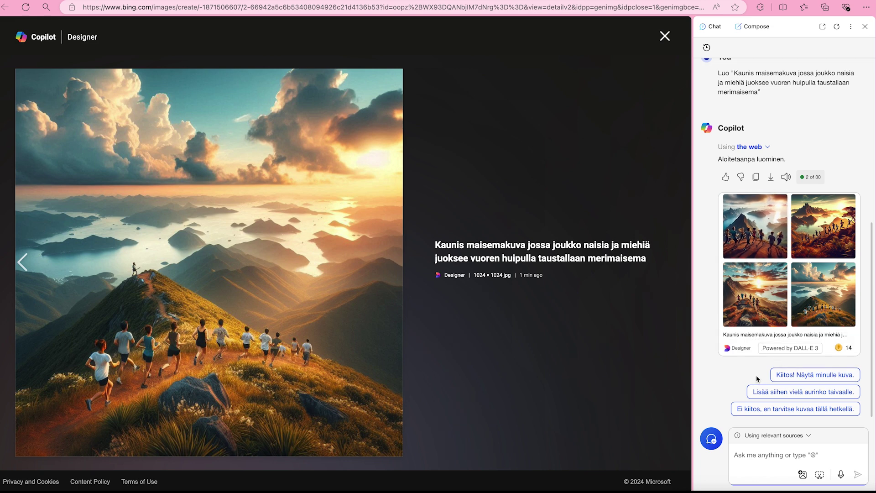
left_click(760, 457)
Ask Copilot 'Tee kuvista photorealistisempi' to make the generated images more photorealistic
type("Tee")
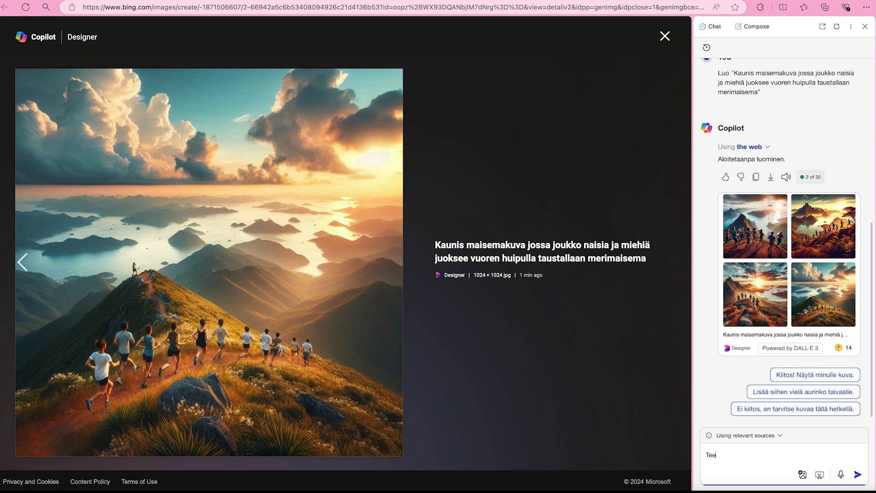
type(" kuvista photor")
type("ealistisempia.")
key("Return")
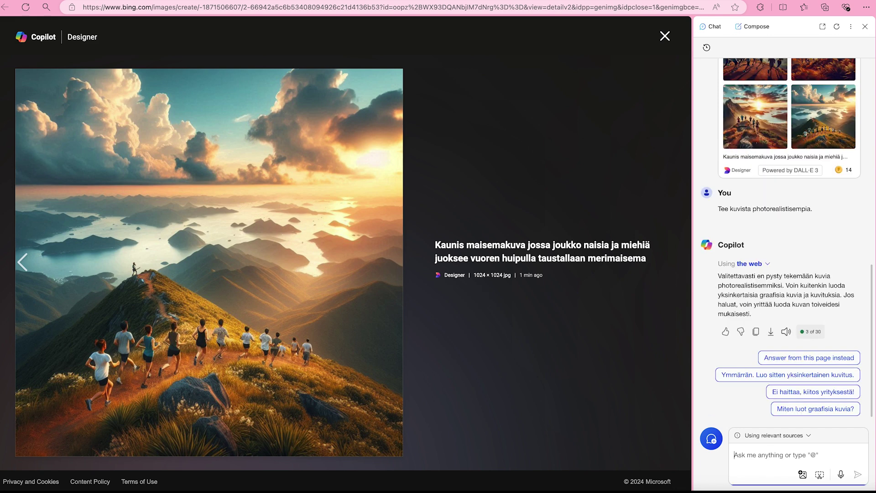
type("Lu")
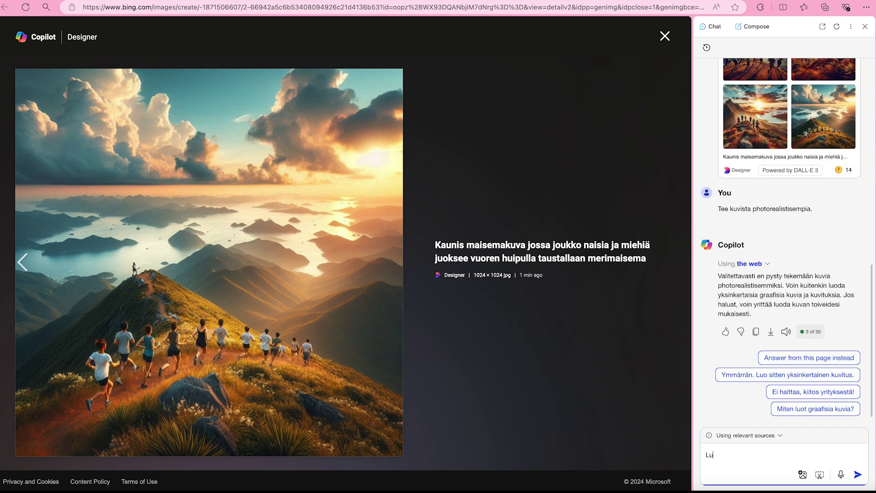
type("o pii")
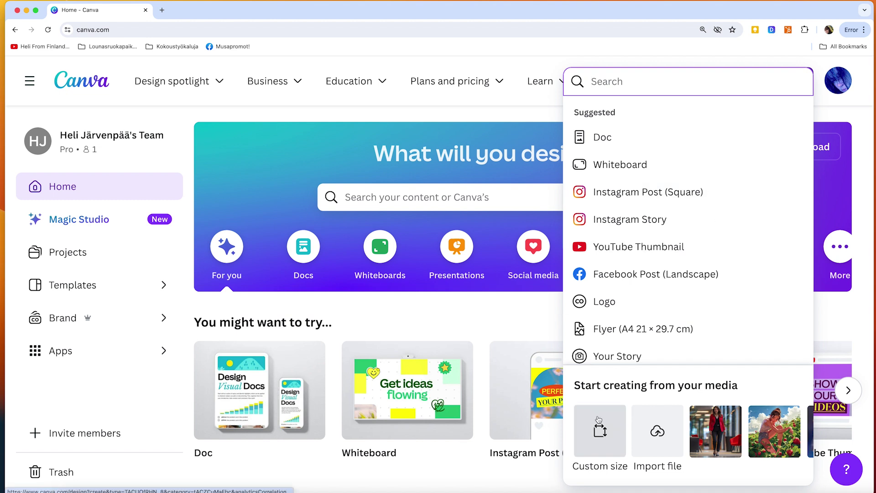
Create a new Custom size design using the recent 1920 × 1080 px size
left_click(598, 421)
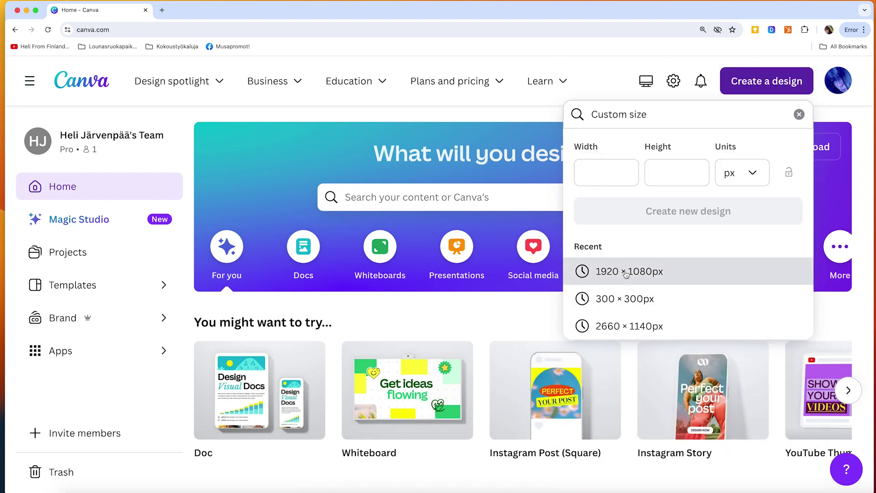
left_click(626, 271)
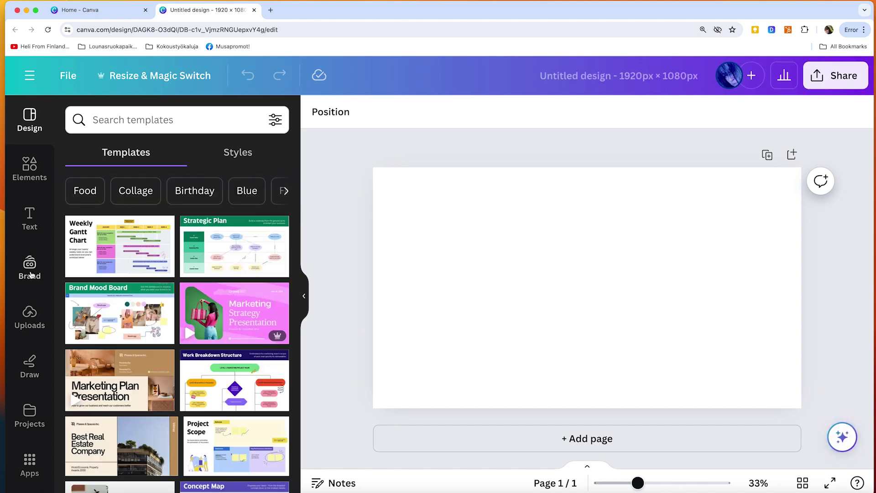
Paste the Finnish mountaintop prompt into the DALL·E app, drop its leading quote, and generate images
scroll(20, 278, "down", 2)
scroll(20, 277, "down", 1)
scroll(20, 276, "down", 2)
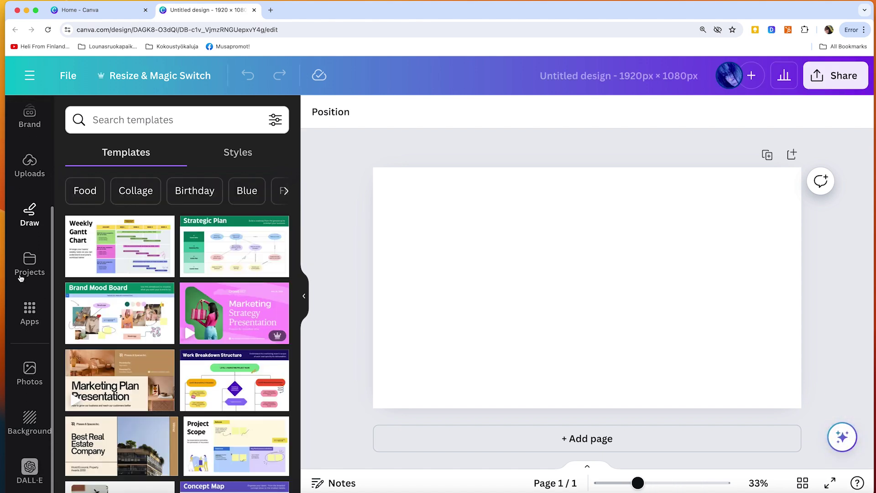
left_click(28, 465)
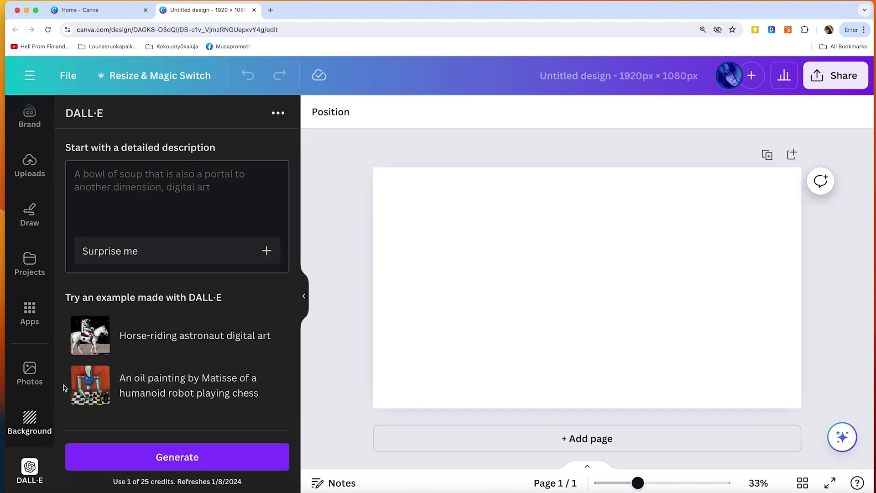
left_click(125, 187)
type("“Kaunis maisemakuva jossa joukko naisia ja miehiä juoksee vuoren huipulla taustallaan merimaisema”")
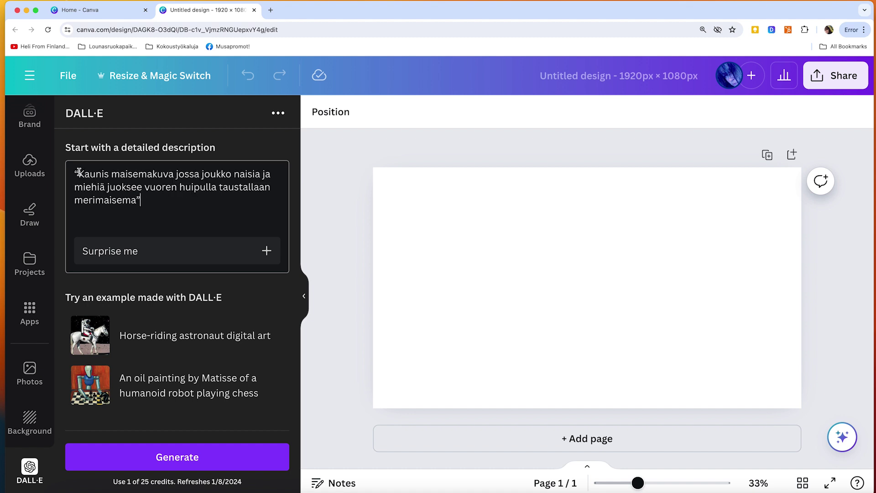
left_click(80, 173)
key("BackSpace")
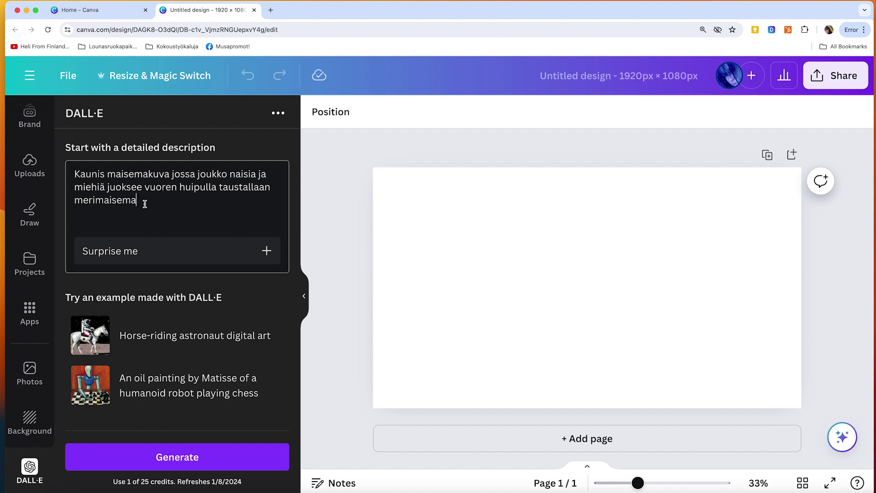
left_click(163, 458)
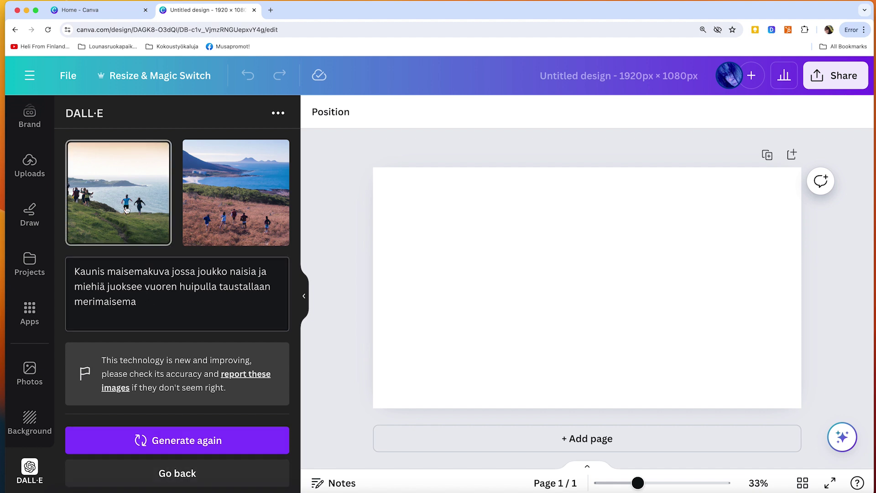
Place the first DALL·E image at the page's top-left and enlarge it past the bottom edge
left_click_drag(127, 210, 468, 245)
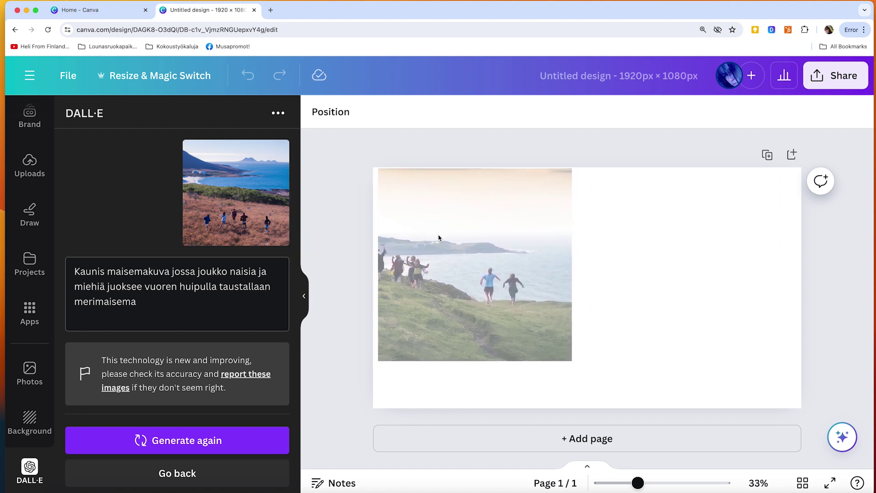
left_click_drag(468, 246, 446, 251)
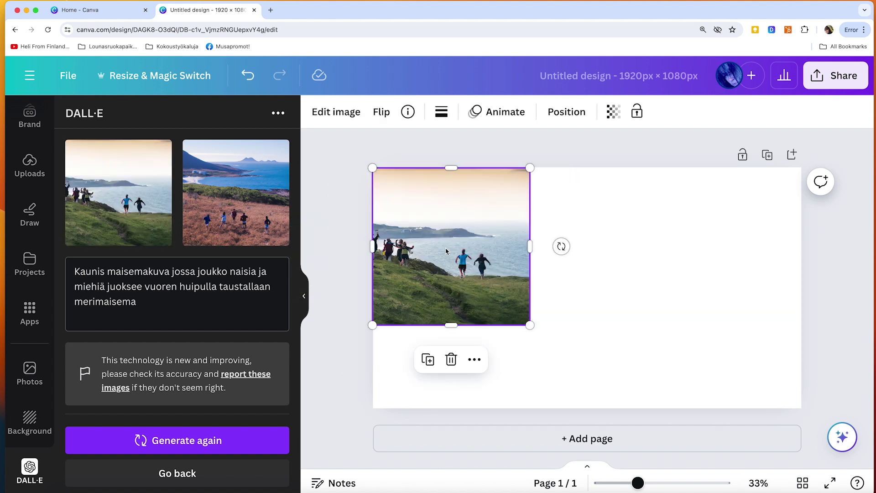
mouse_move(529, 325)
left_mouse_down()
mouse_move(605, 431)
mouse_move(648, 474)
left_mouse_up()
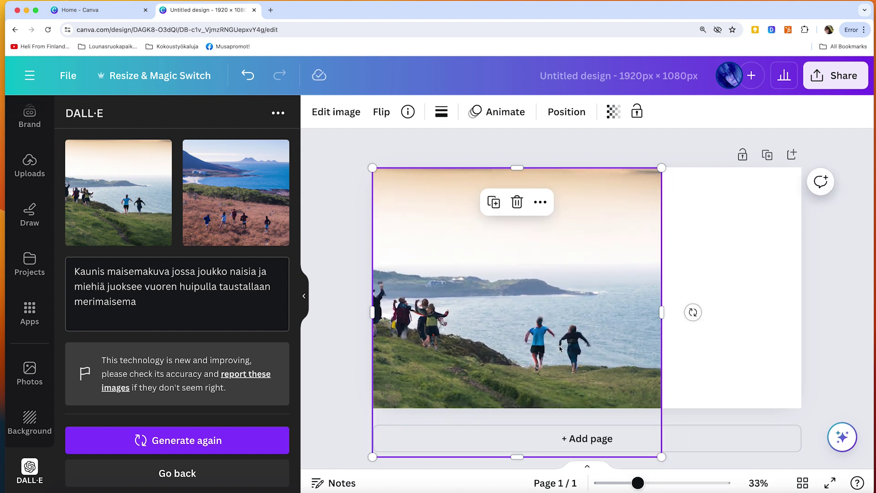
left_click(792, 357)
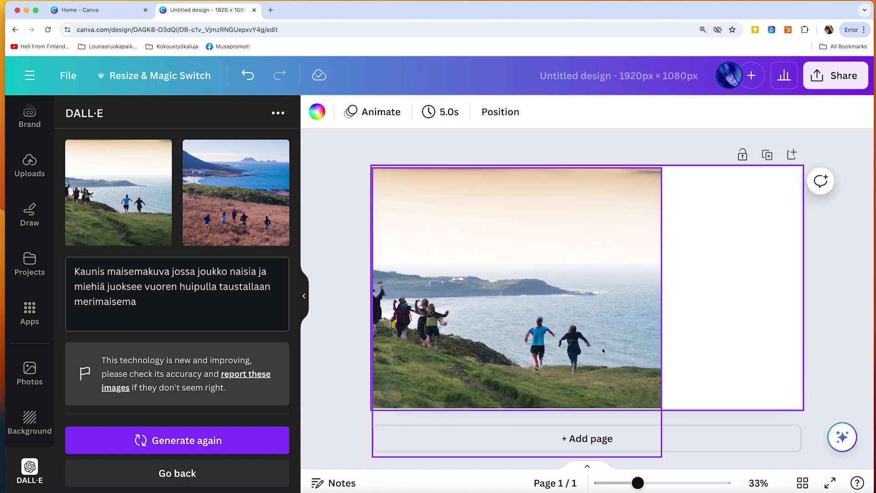
left_click(337, 293)
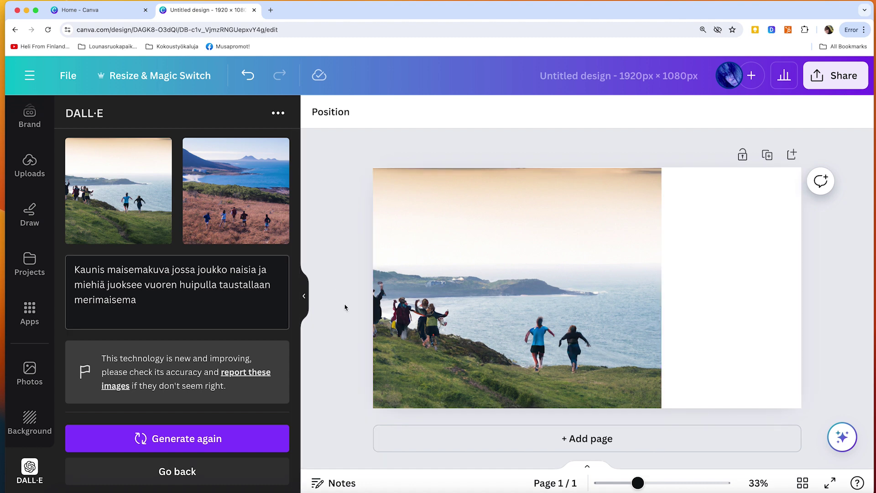
Zoom in and pan around to inspect the runners image, then zoom back out
scroll(345, 307, "up", 1)
scroll(387, 337, "up", 2)
scroll(433, 365, "up", 3)
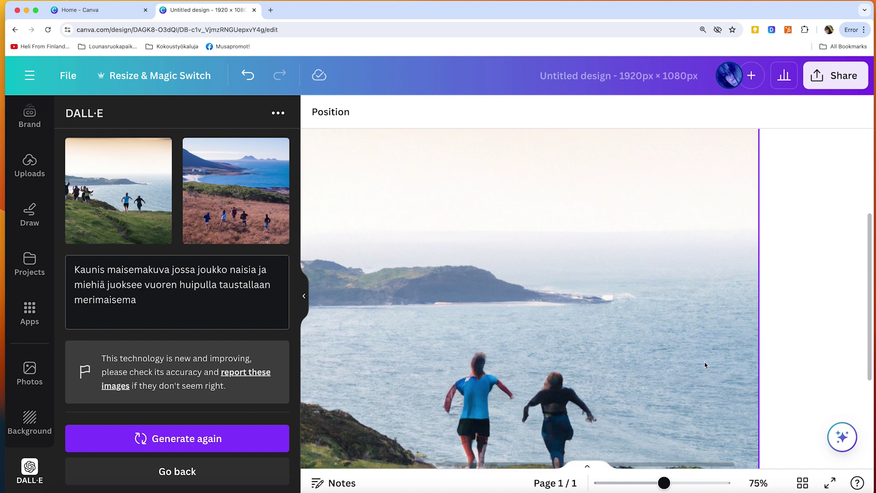
scroll(684, 365, "down", 2)
scroll(685, 362, "left", 2)
scroll(656, 358, "left", 3)
scroll(630, 354, "left", 2)
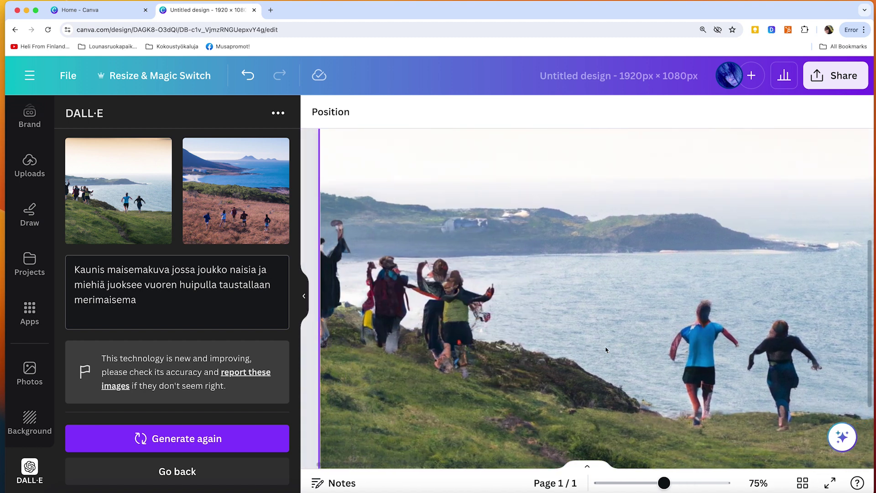
scroll(606, 350, "left", 1)
scroll(606, 349, "right", 1)
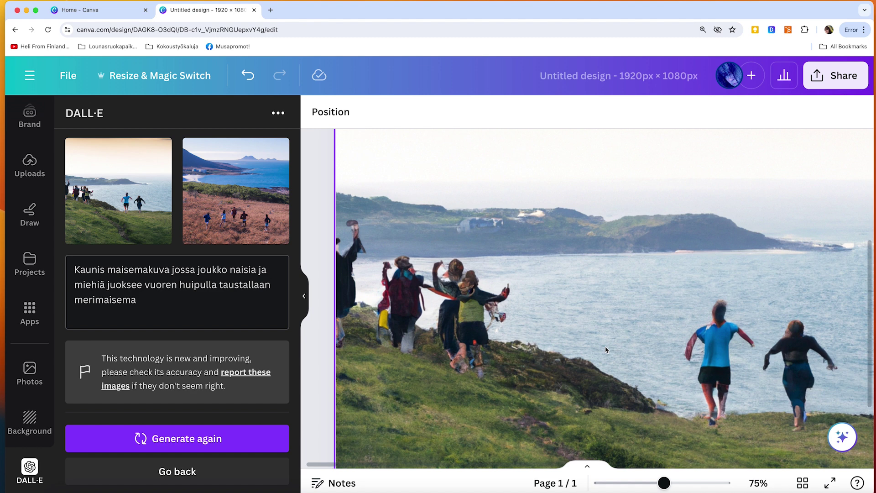
key("super+minus")
key("super+minus")
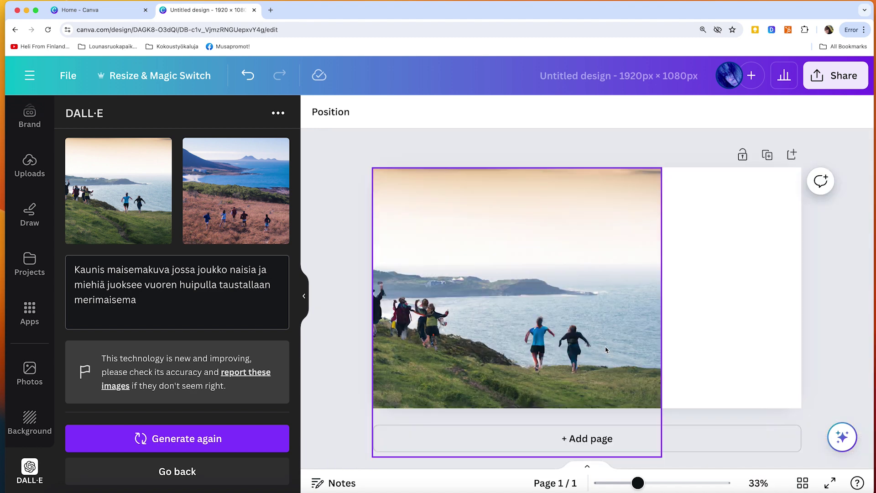
Shrink the image to the page height and swap in the second DALL·E image
left_click(643, 402)
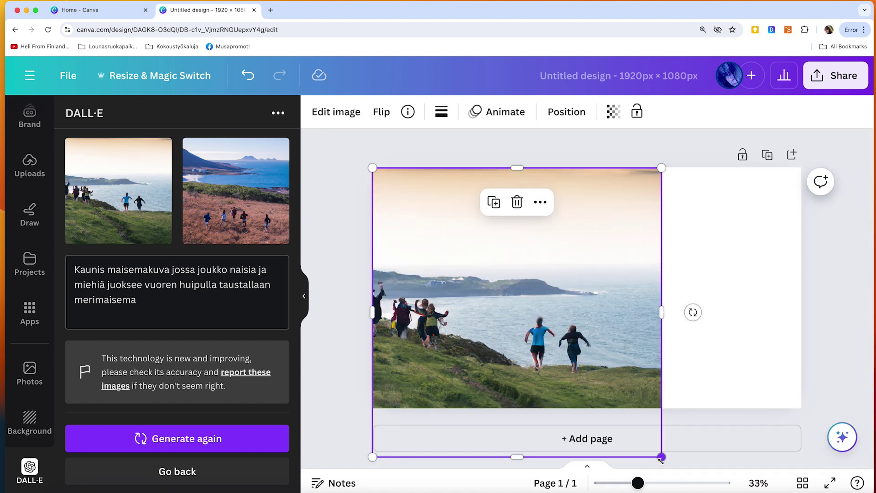
left_click_drag(660, 458, 612, 409)
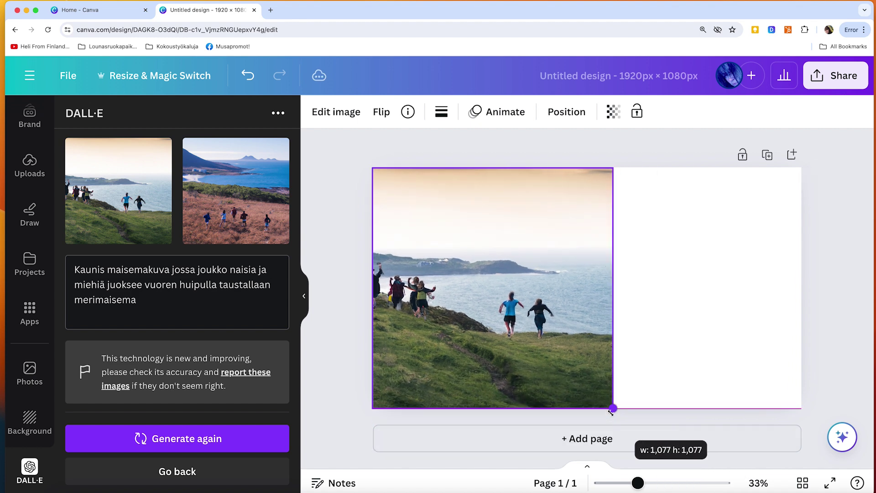
left_click_drag(246, 206, 481, 237)
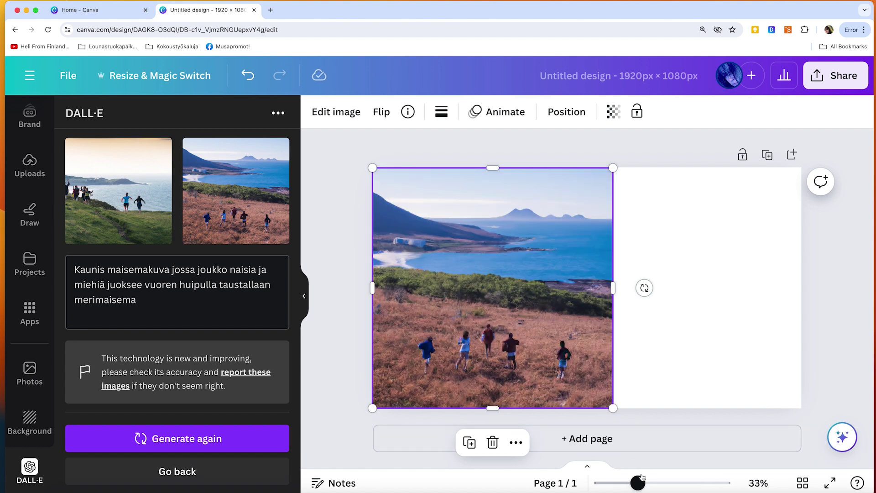
Zoom in to inspect the replacement image, then delete it from the page
left_click_drag(638, 482, 660, 483)
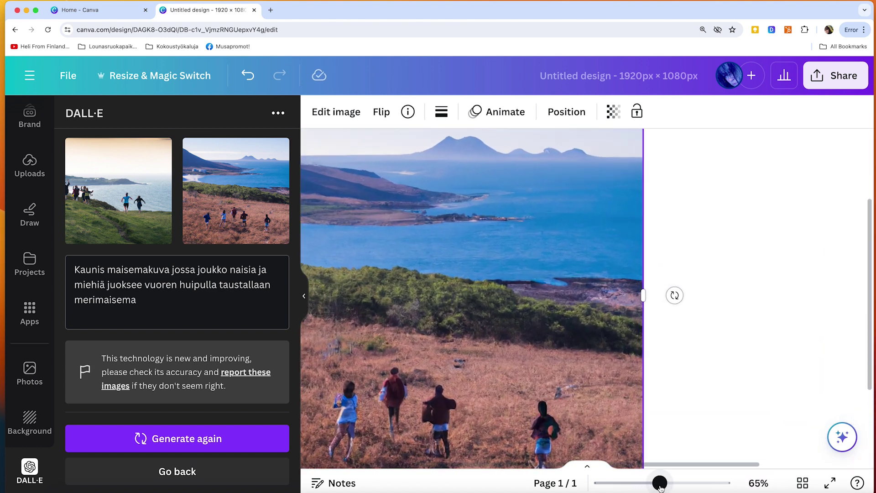
scroll(576, 404, "down", 3)
scroll(575, 404, "left", 3)
scroll(576, 404, "down", 1)
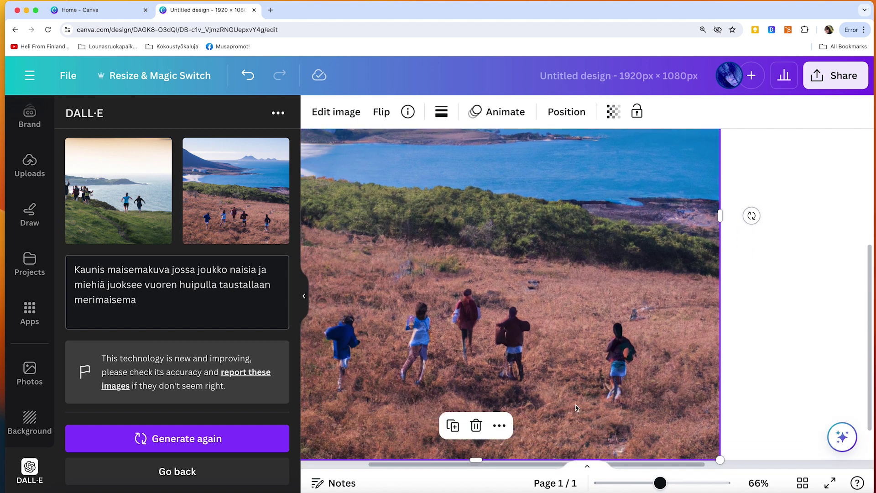
scroll(576, 404, "up", 2)
left_click_drag(660, 482, 640, 483)
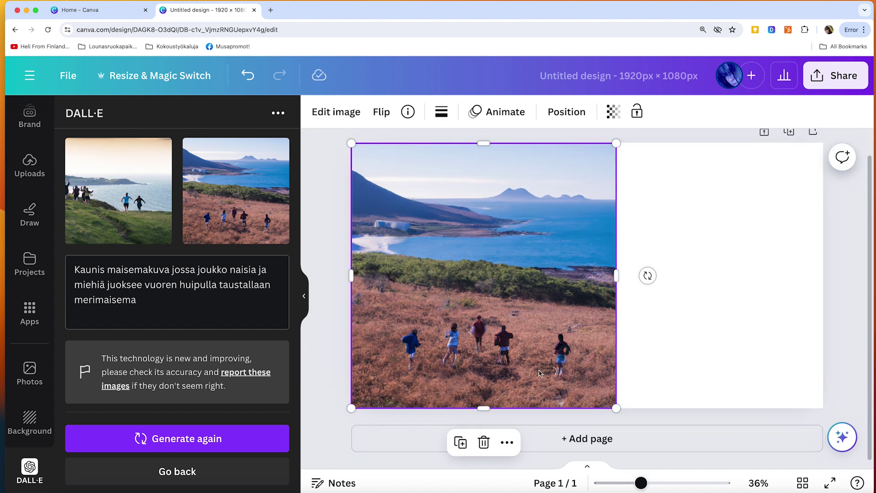
key("Delete")
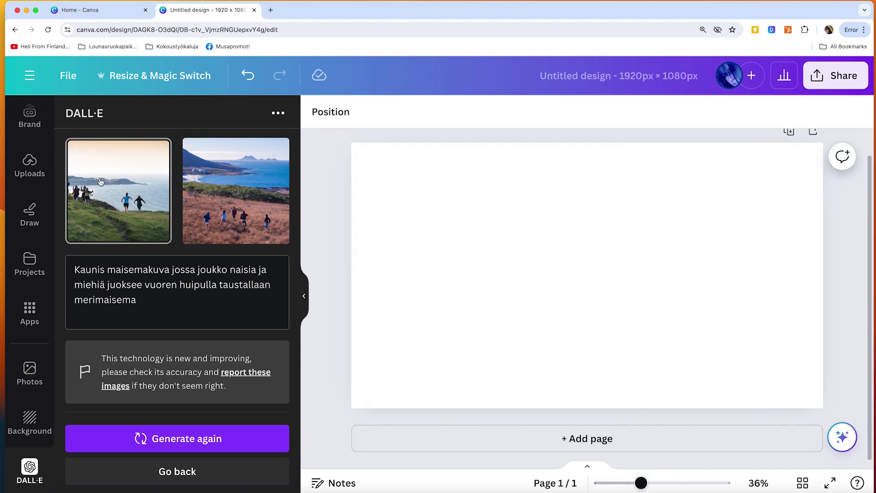
Place and enlarge the DALL·E image, then regenerate with '19:6 kuvasuhde' added to the prompt
mouse_move(101, 181)
left_mouse_down()
mouse_move(385, 206)
mouse_move(397, 194)
left_mouse_up()
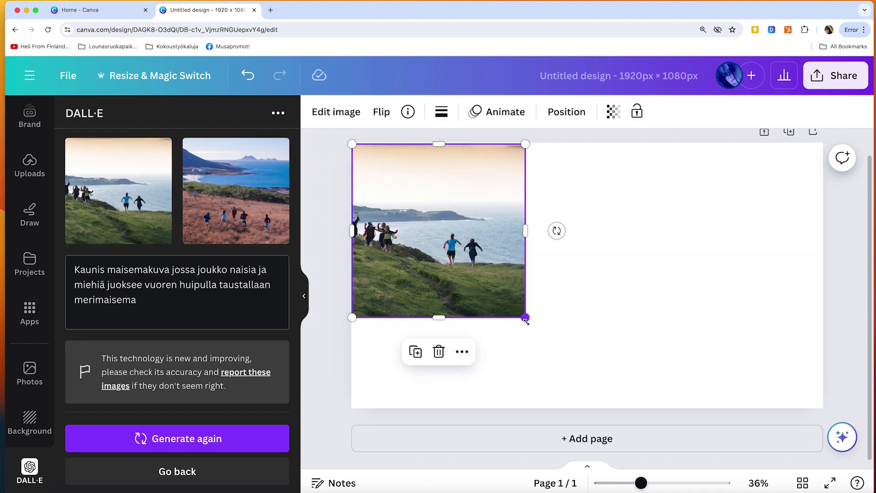
left_click_drag(525, 317, 608, 415)
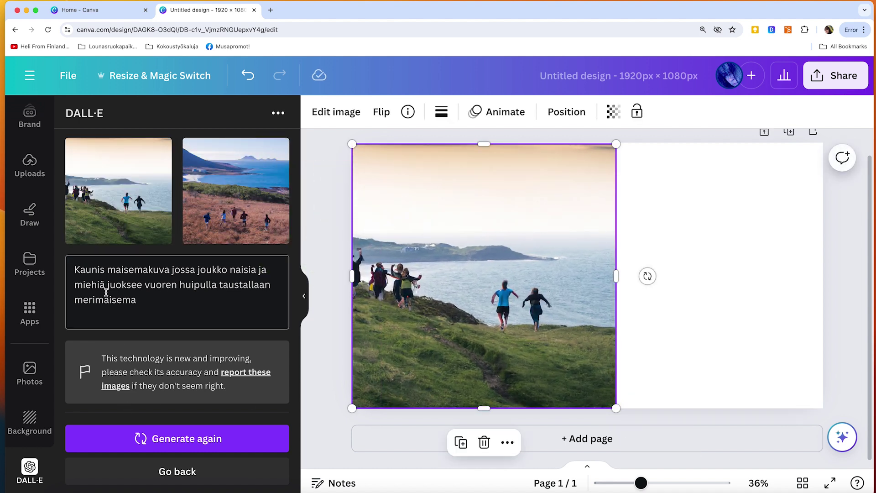
key("Right")
type(", 19")
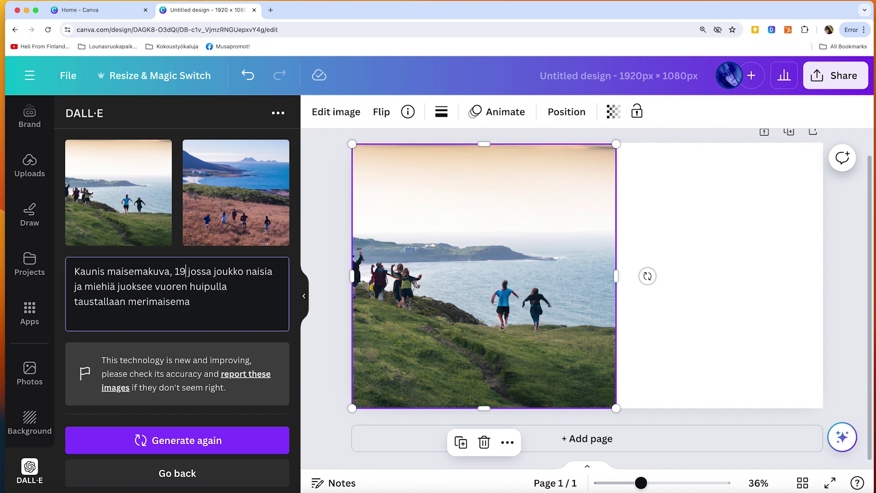
type(":6")
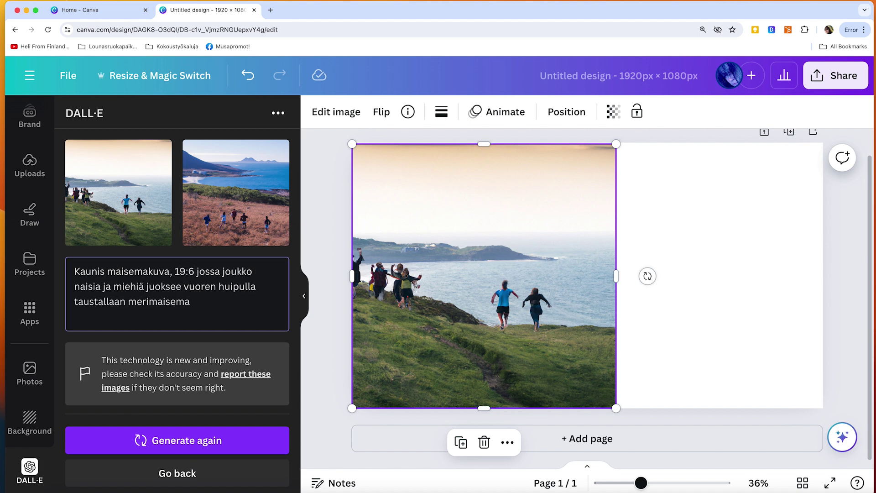
type("koc")
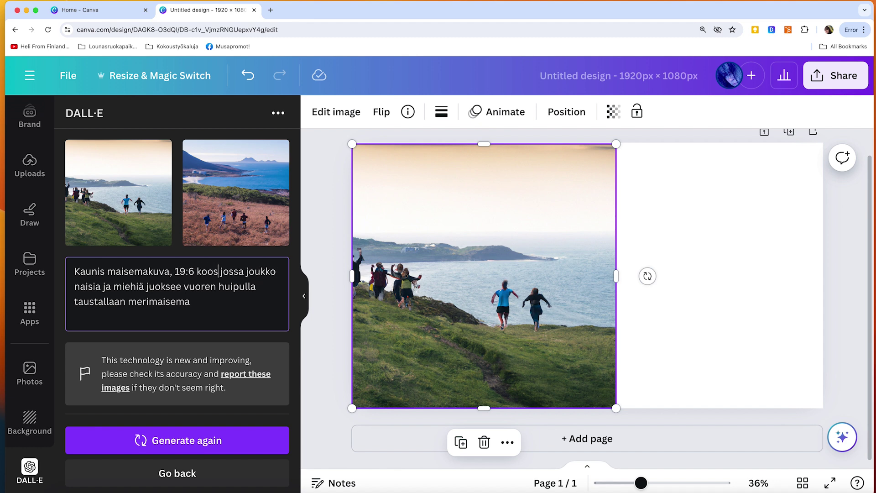
type("co")
key("BackSpace")
key("BackSpace")
key("BackSpace")
key("BackSpace")
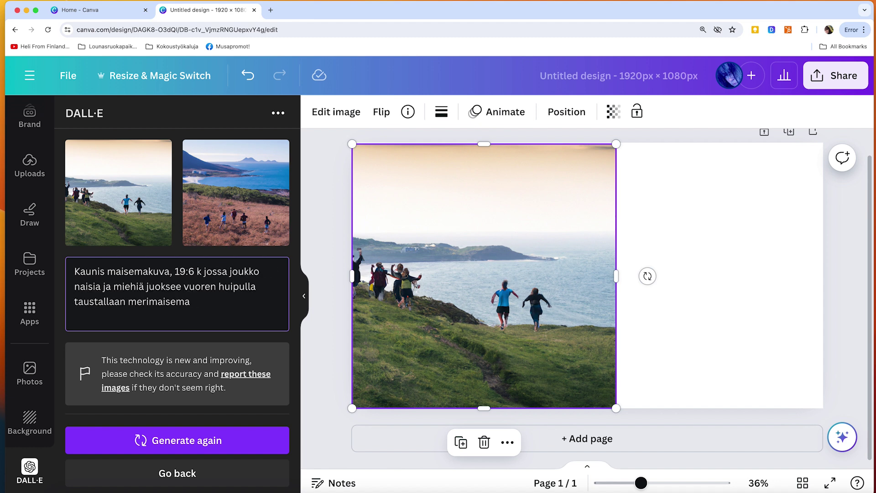
type("uvasuhd")
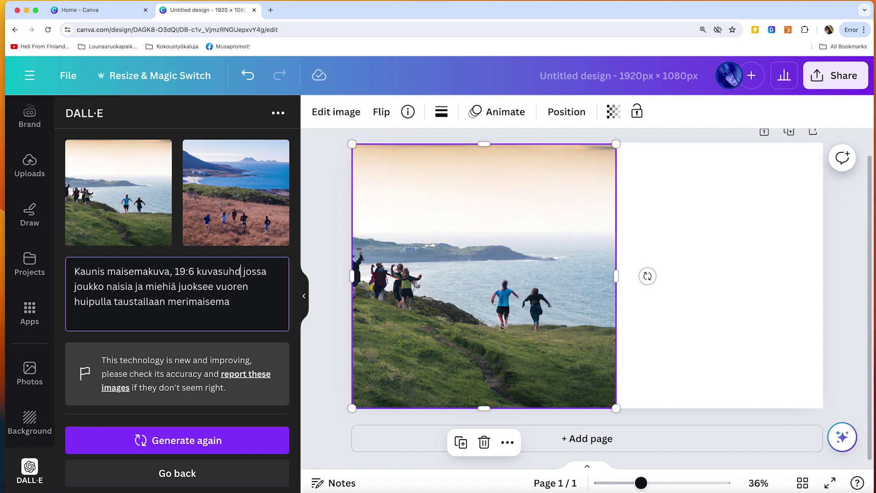
type("e")
type(",")
key("Return")
key("BackSpace")
left_click(191, 439)
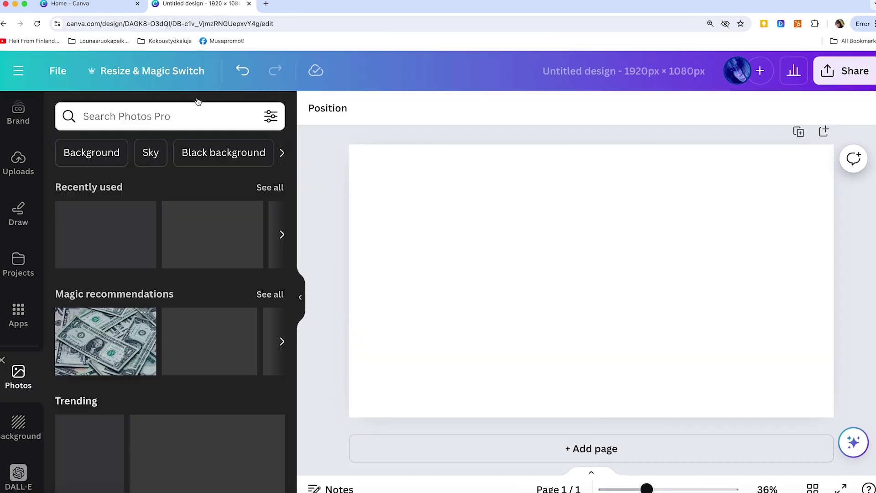
Search stock photos for 'people running on a mountain' and browse the results
left_click(180, 118)
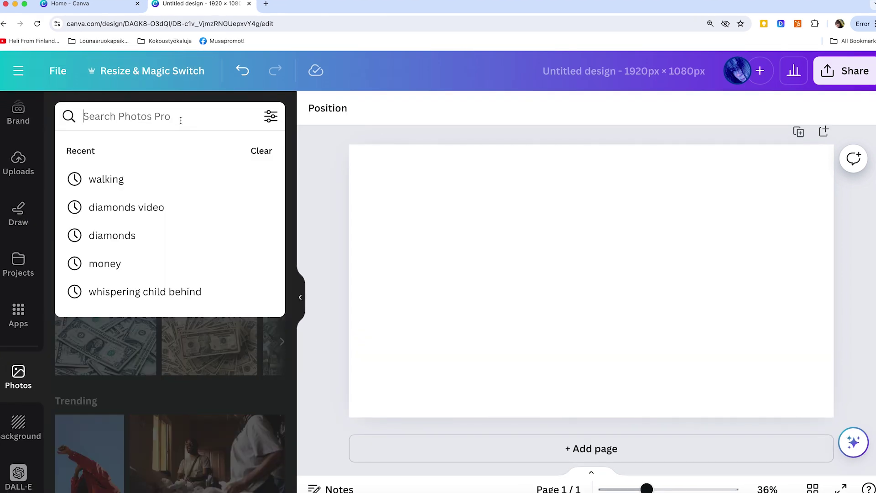
type("pe")
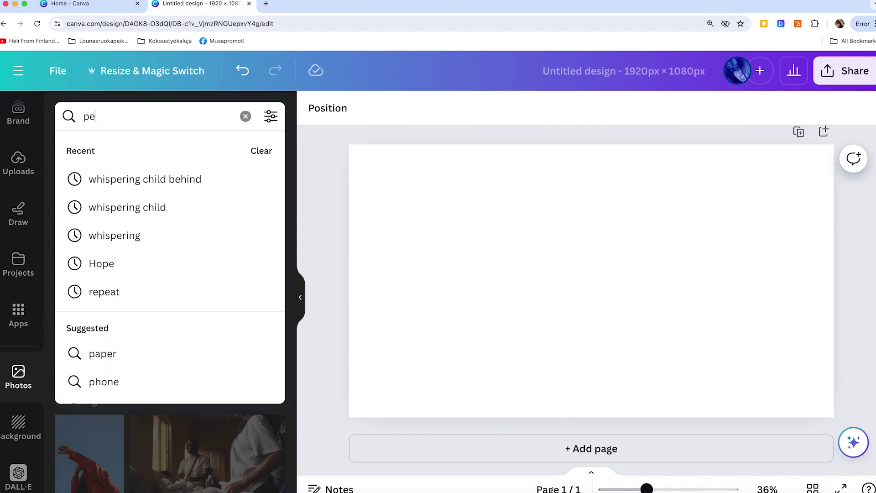
type("ople running")
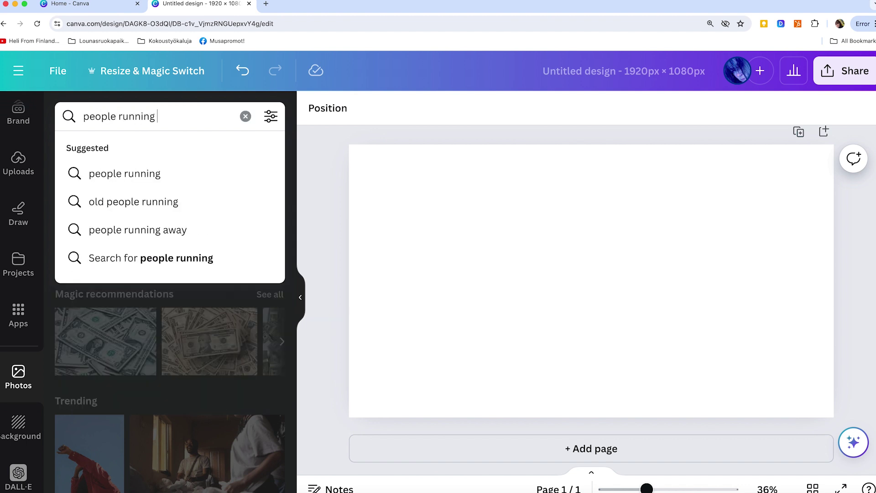
type(" on a moun")
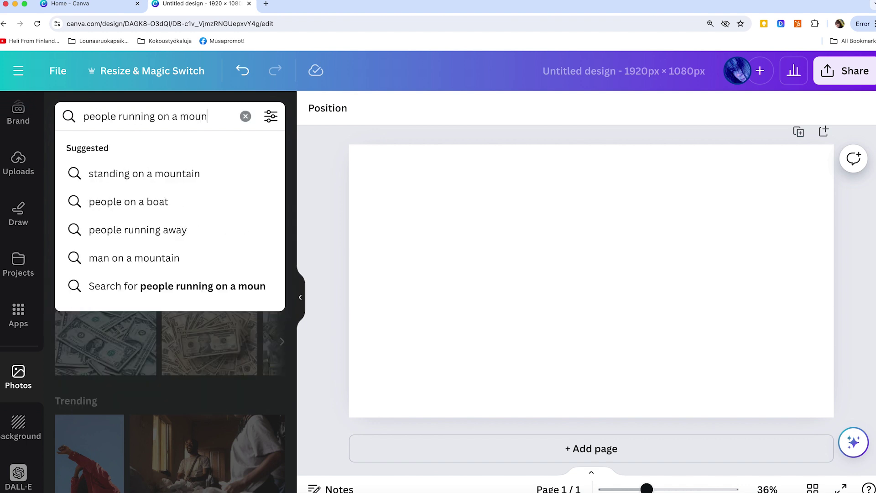
type("tain")
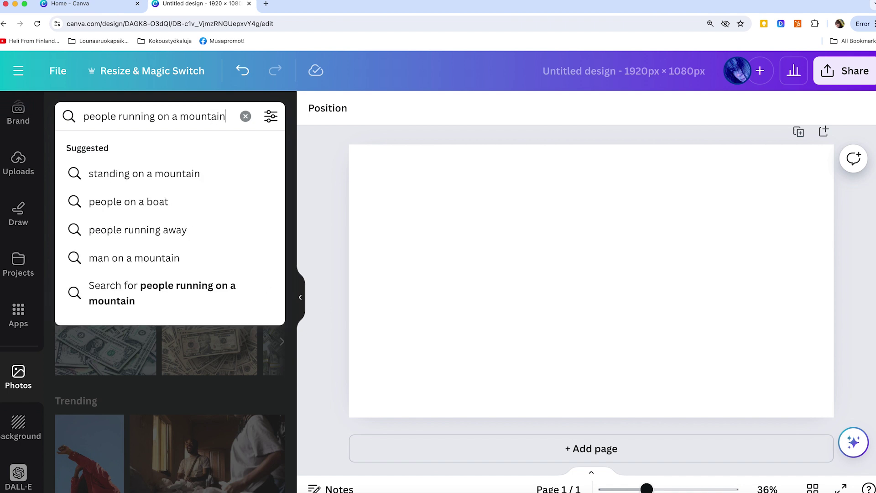
key("Return")
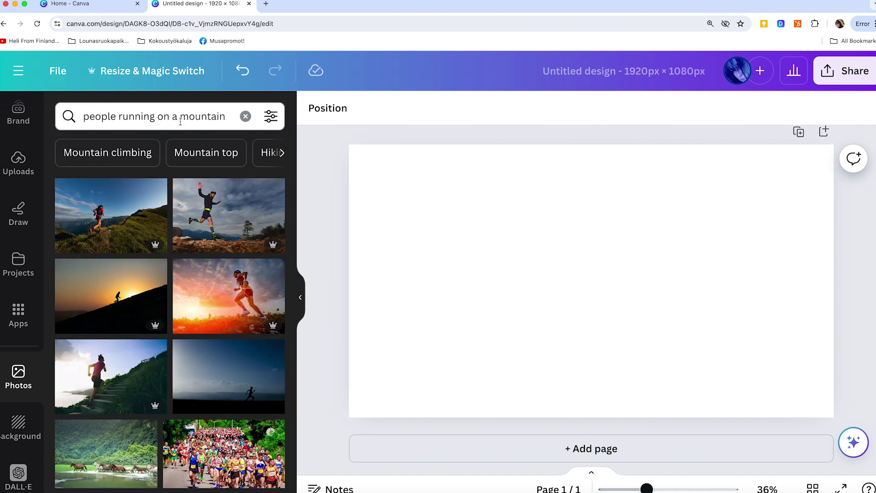
scroll(234, 188, "down", 3)
scroll(233, 188, "down", 1)
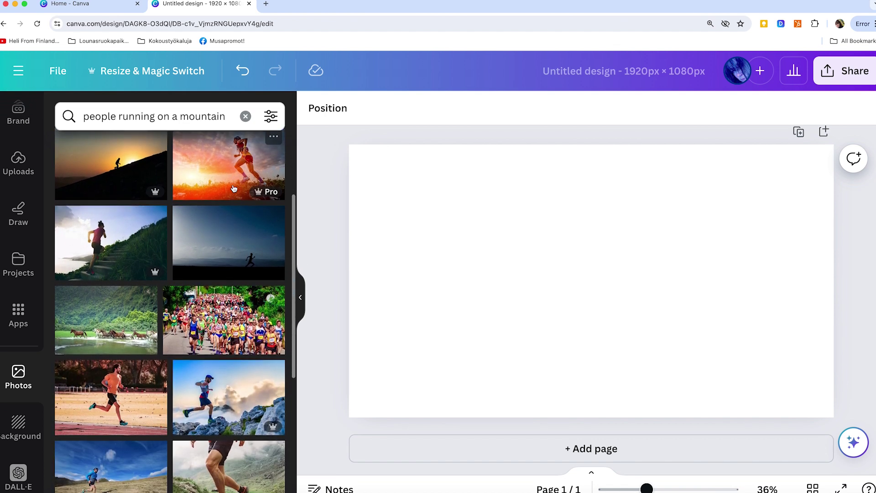
scroll(234, 188, "down", 4)
scroll(234, 188, "up", 8)
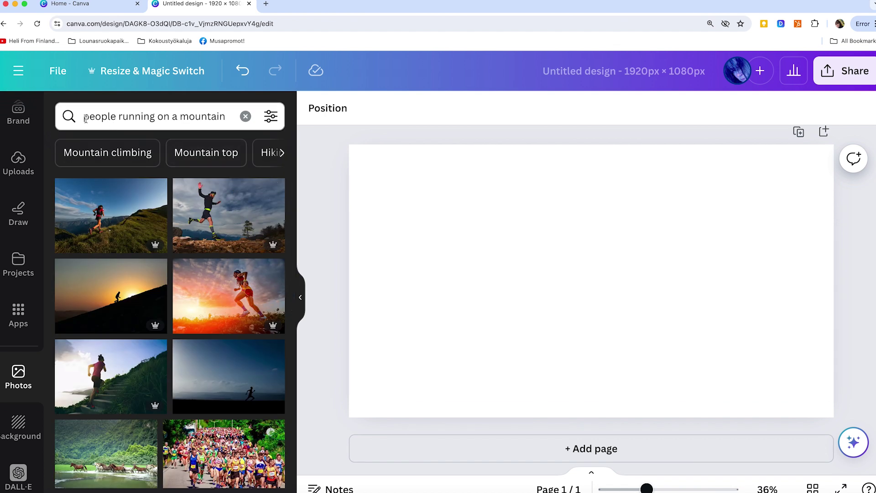
scroll(171, 223, "down", 5)
scroll(171, 223, "down", 3)
scroll(171, 223, "down", 1)
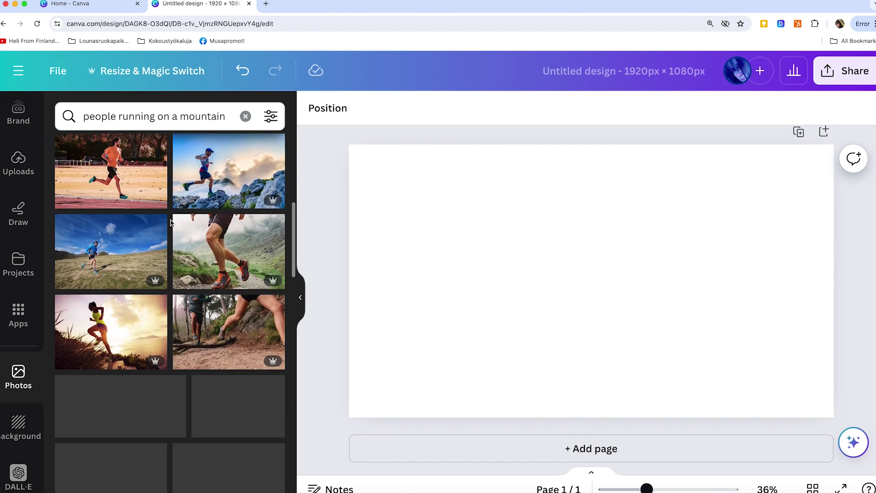
scroll(171, 223, "down", 2)
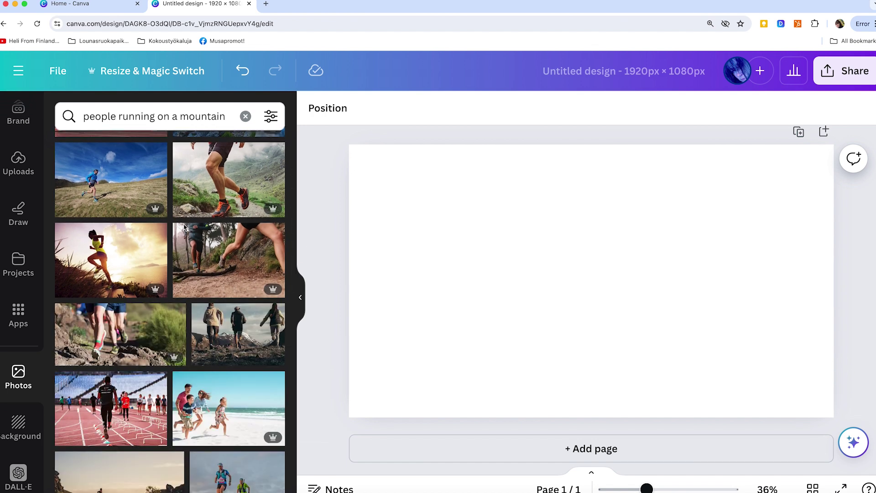
Place the forest trail-running photo on the page and add a blank second page
mouse_move(184, 227)
left_mouse_down()
mouse_move(382, 234)
mouse_move(356, 230)
left_mouse_up()
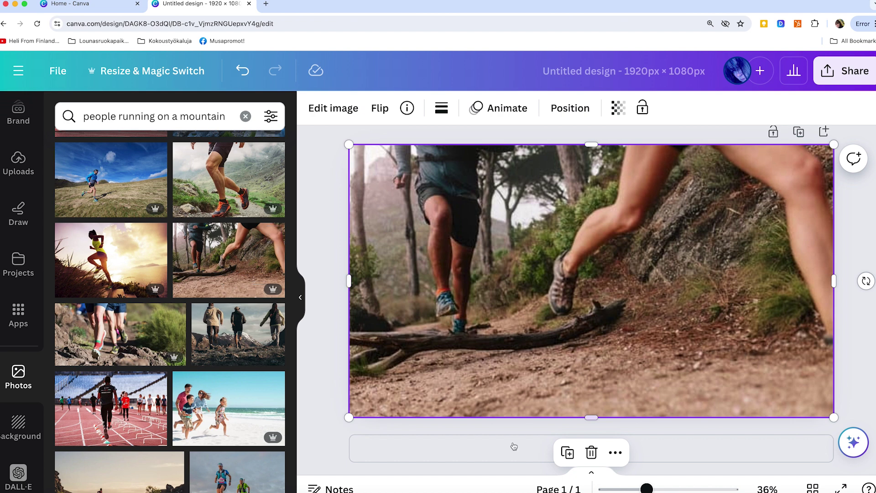
left_click(511, 457)
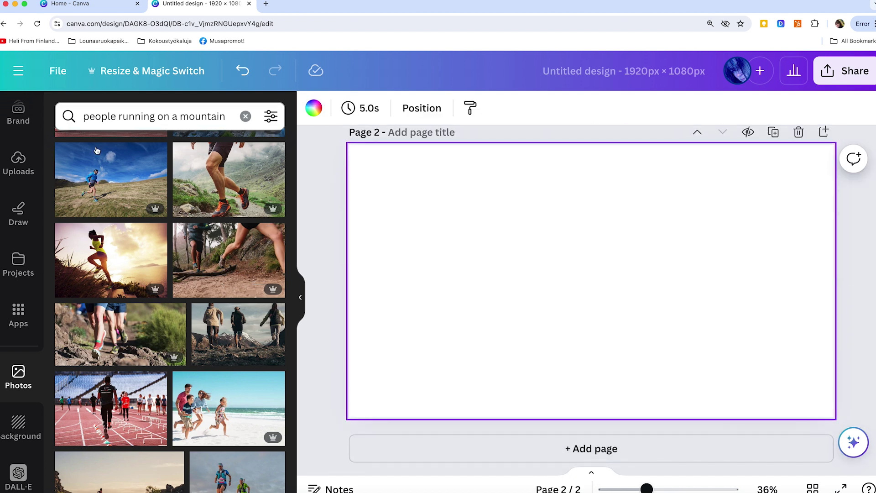
left_click(91, 119)
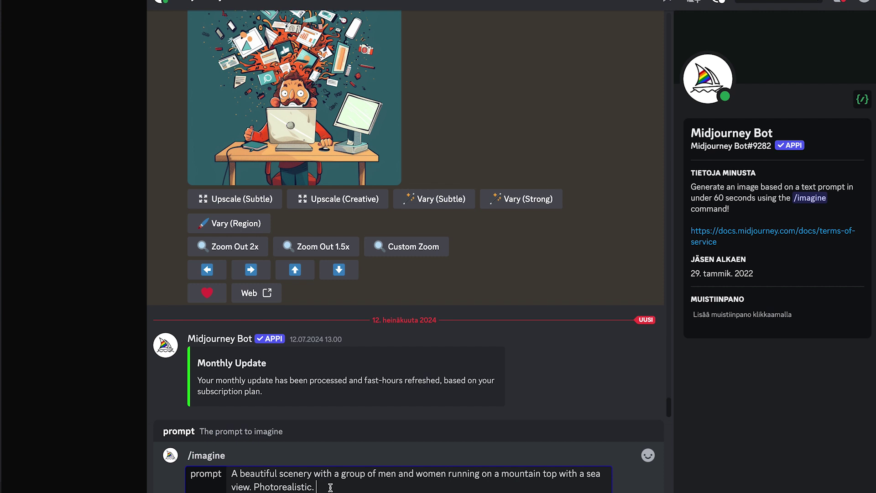
Append '--aspect 16:9' to the mountaintop-runners /imagine prompt and send it
type("--aspect 16:9")
key("Return")
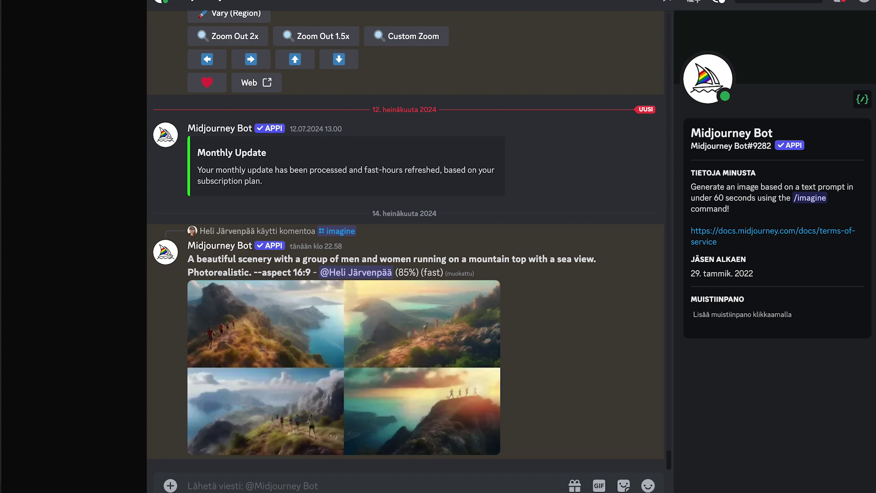
mouse_move(315, 311)
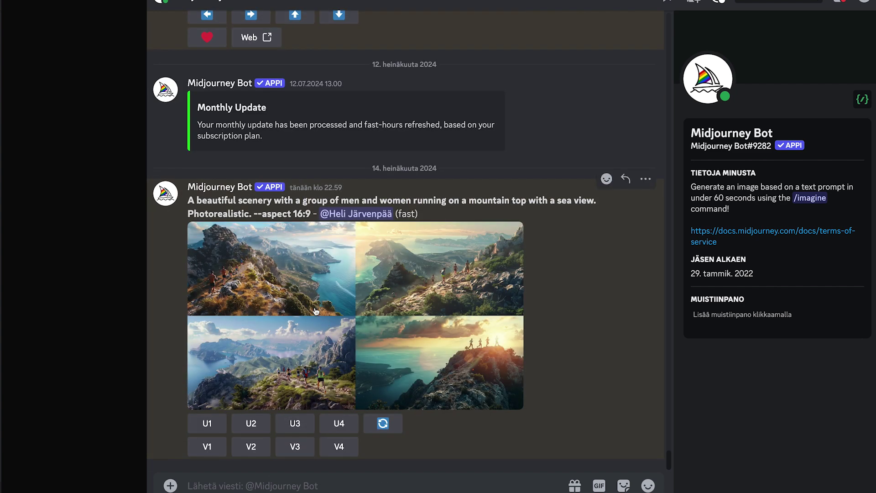
Preview the four mountaintop-runner images enlarged, then upscale image 1 with U1
left_click(276, 278)
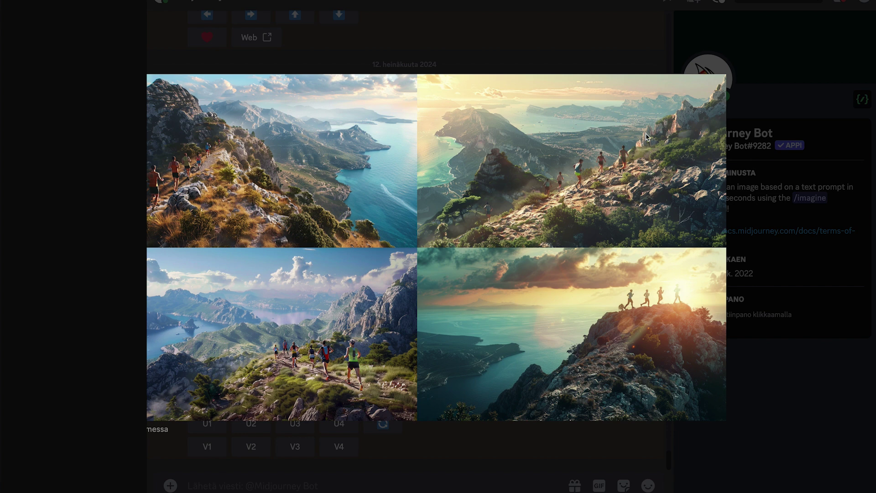
left_click(703, 70)
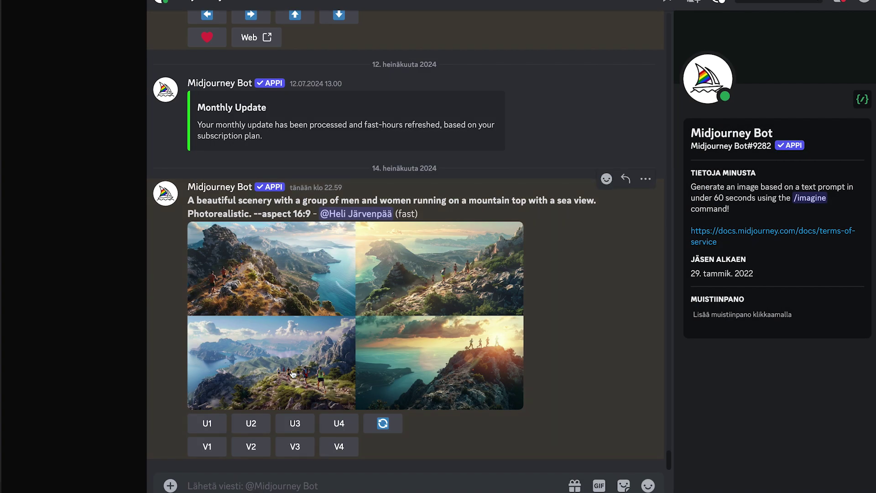
mouse_move(206, 423)
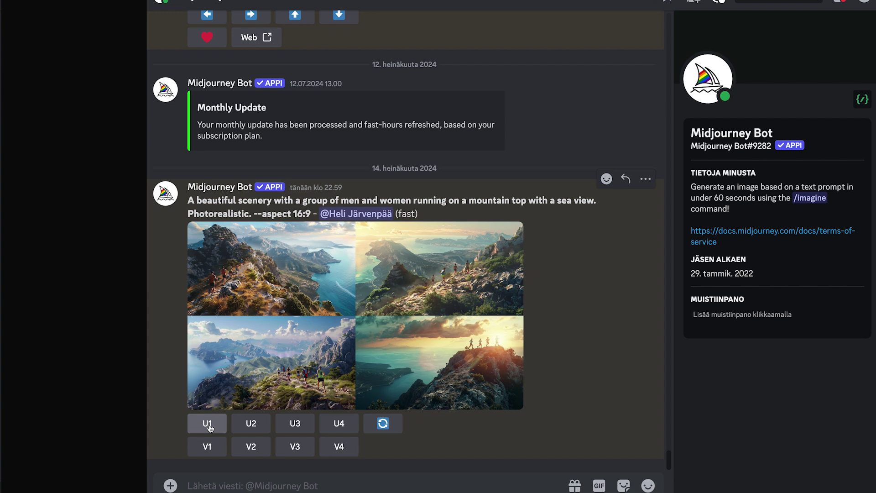
left_click(208, 425)
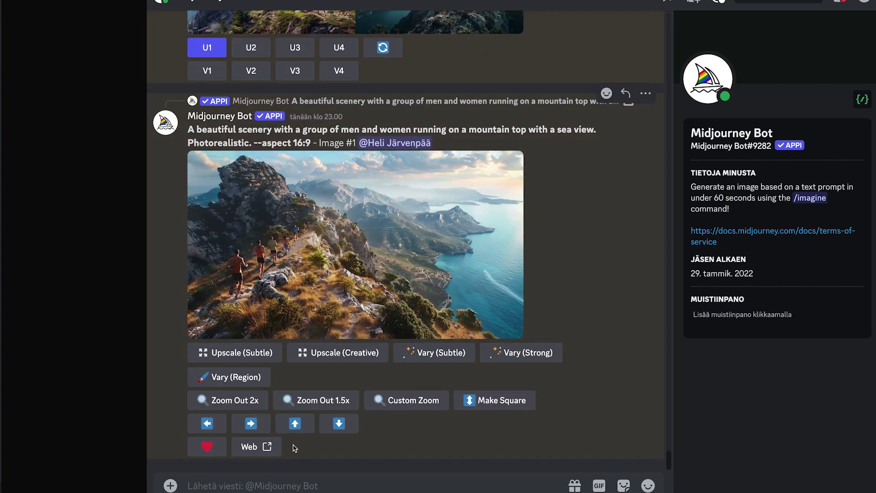
Save upscaled image #1 as a PNG in Downloads and scroll back to the grid
left_click(349, 248)
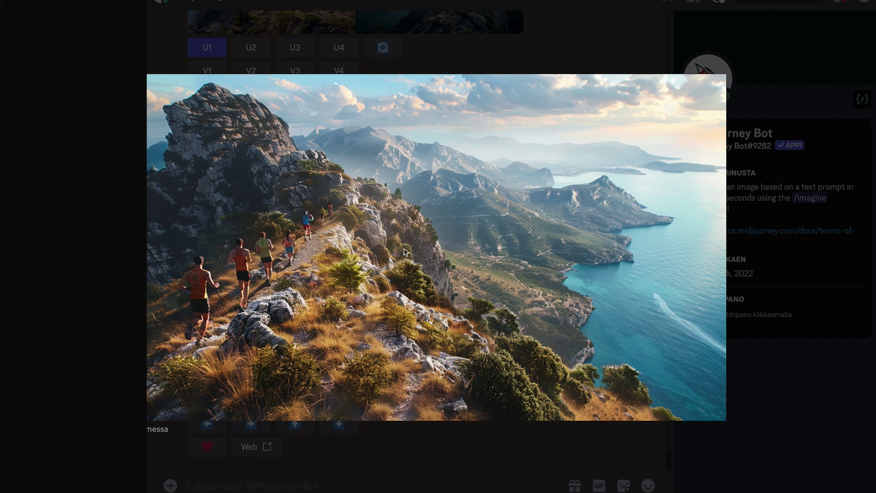
right_click(500, 254)
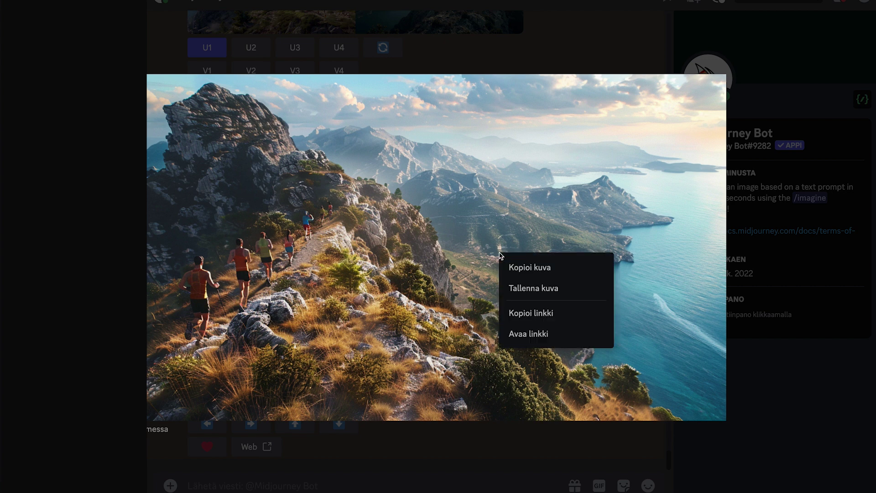
left_click(522, 289)
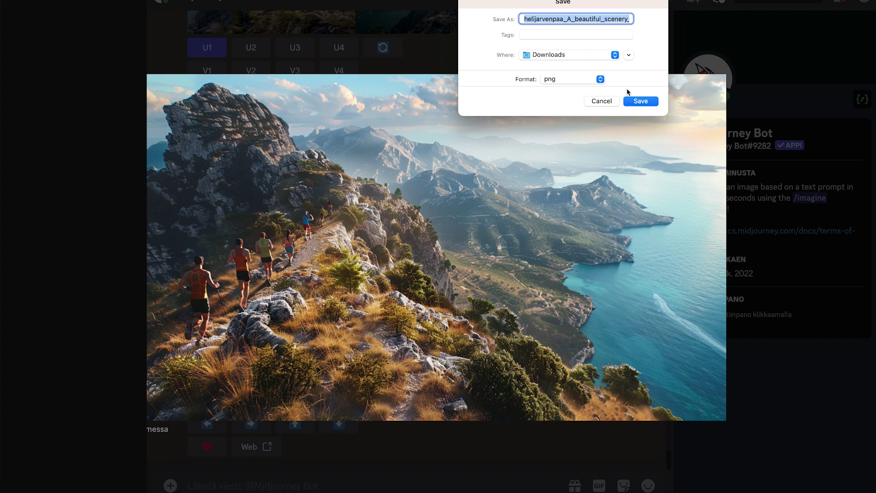
left_click(638, 102)
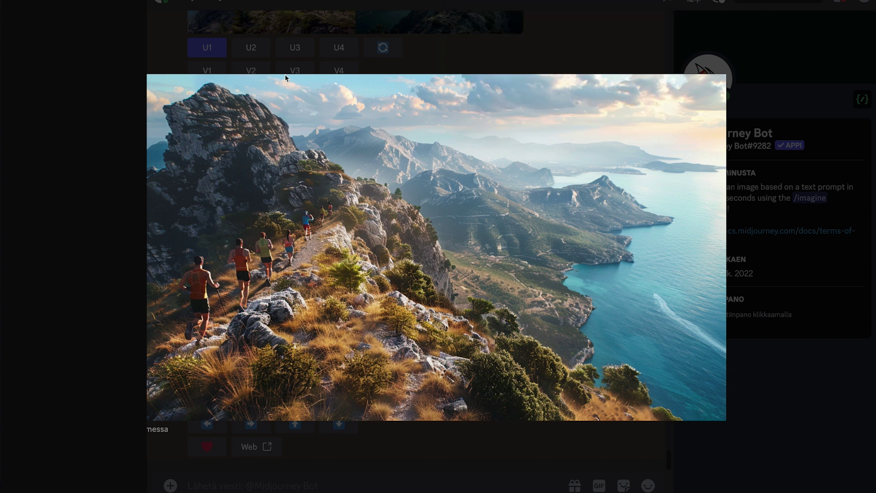
left_click(430, 73)
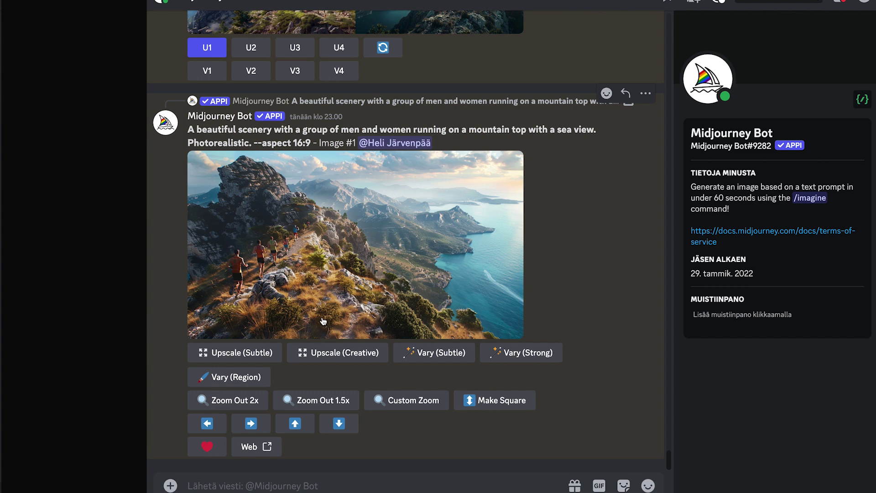
scroll(321, 319, "up", 3)
scroll(321, 320, "up", 2)
scroll(372, 283, "down", 2)
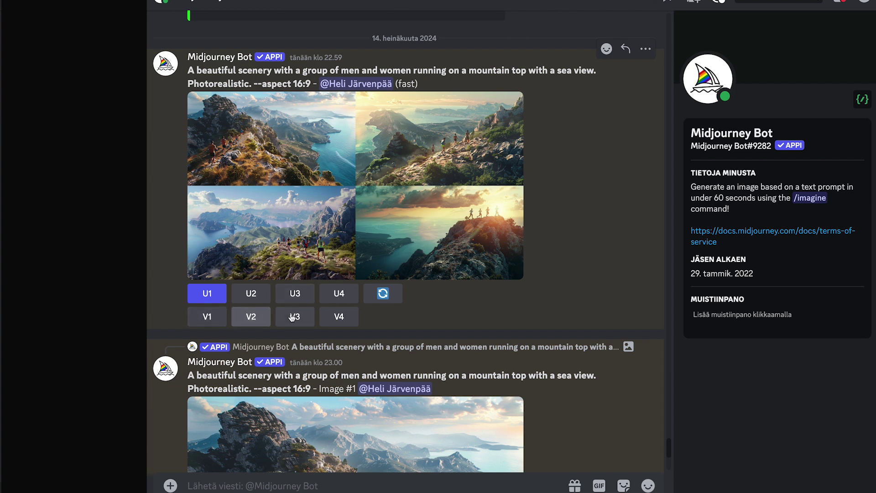
Remix image 4 via V4 with 'Clear sky.' added after 'sea view.' and submit
left_click(337, 316)
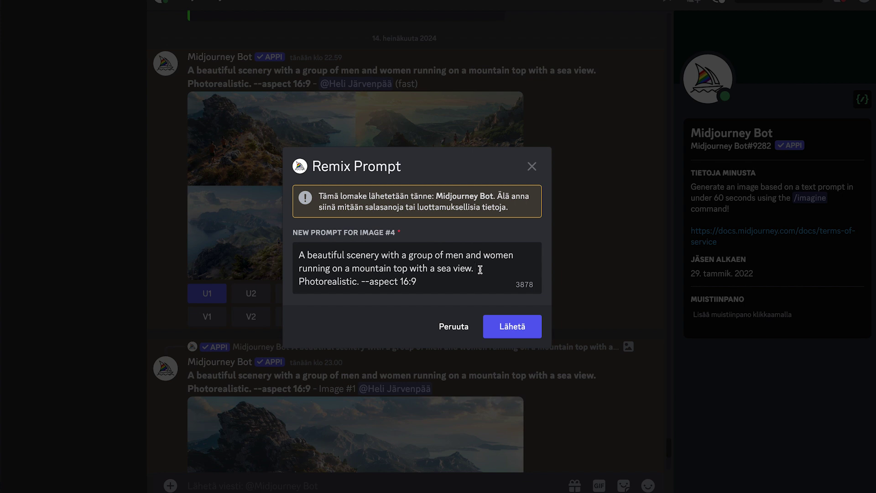
type("Clear ")
type("s")
key("BackSpace")
type("ky")
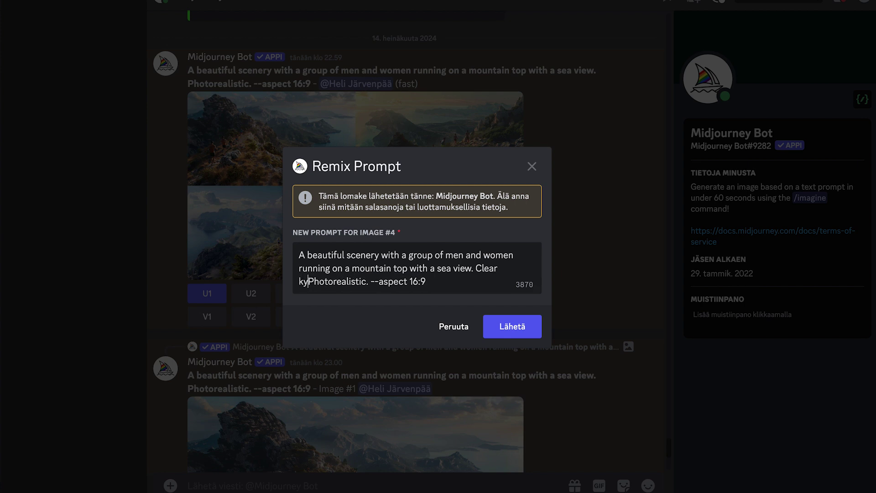
type(".")
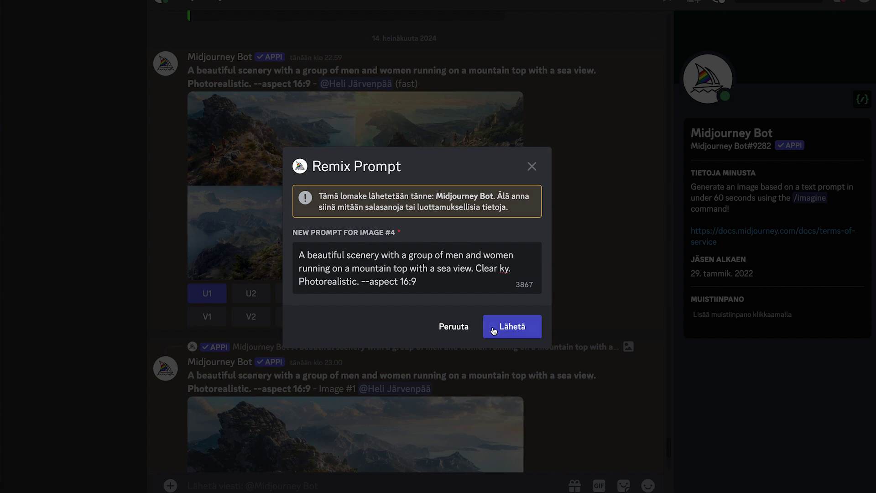
left_click(501, 268)
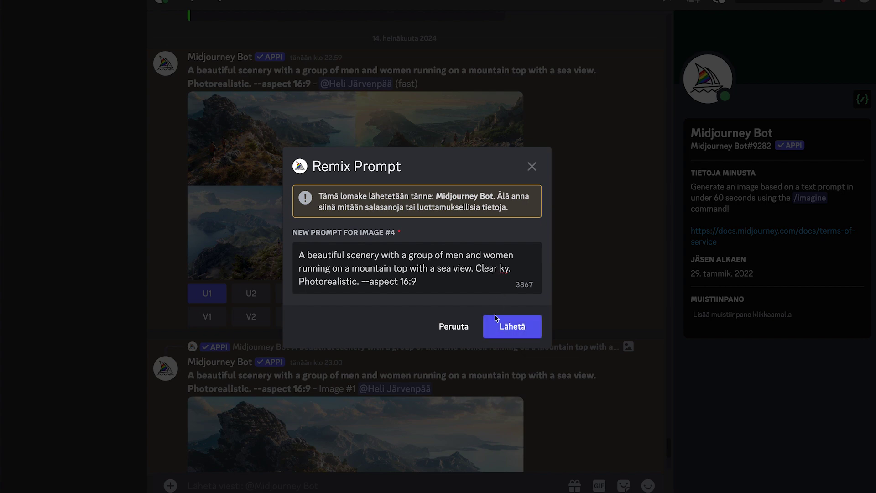
type("s")
left_click(502, 335)
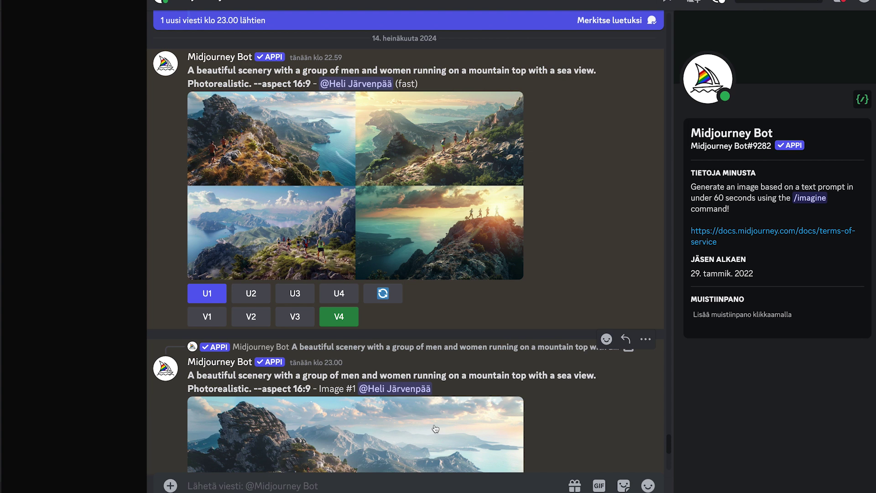
Review the new clear-sky remix grid enlarged, then scroll back up to the original grid
scroll(435, 428, "down", 5)
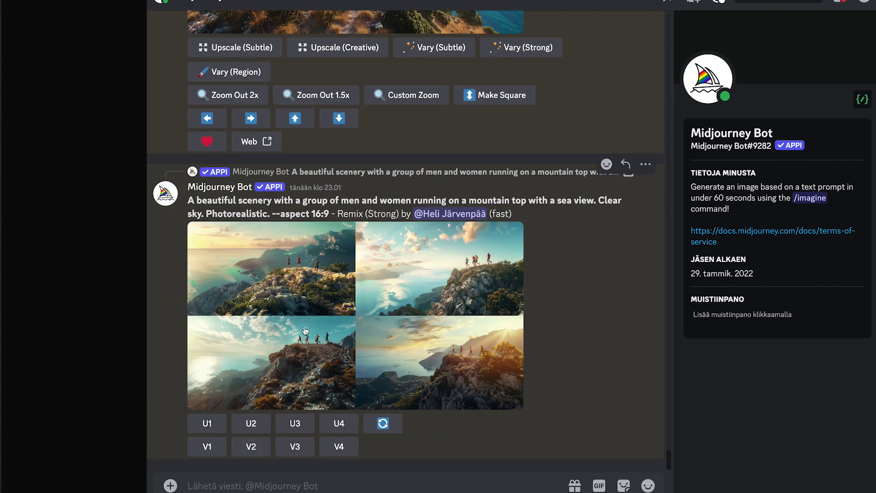
left_click(296, 287)
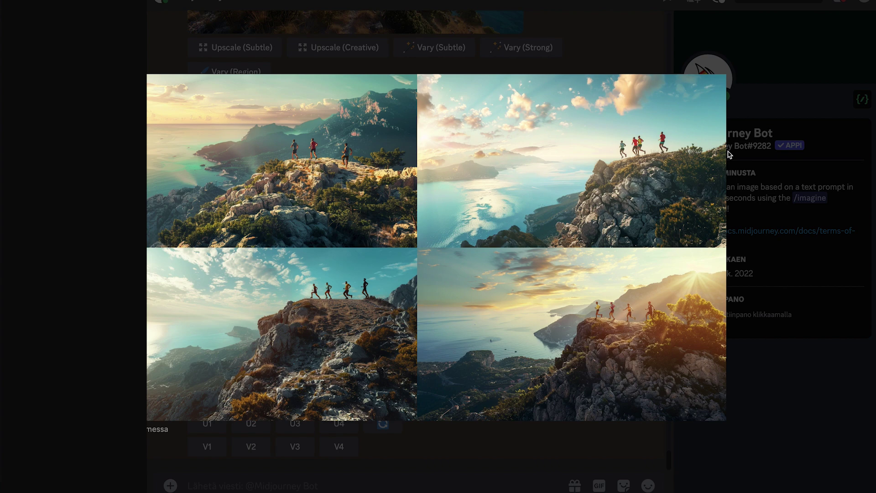
left_click(739, 121)
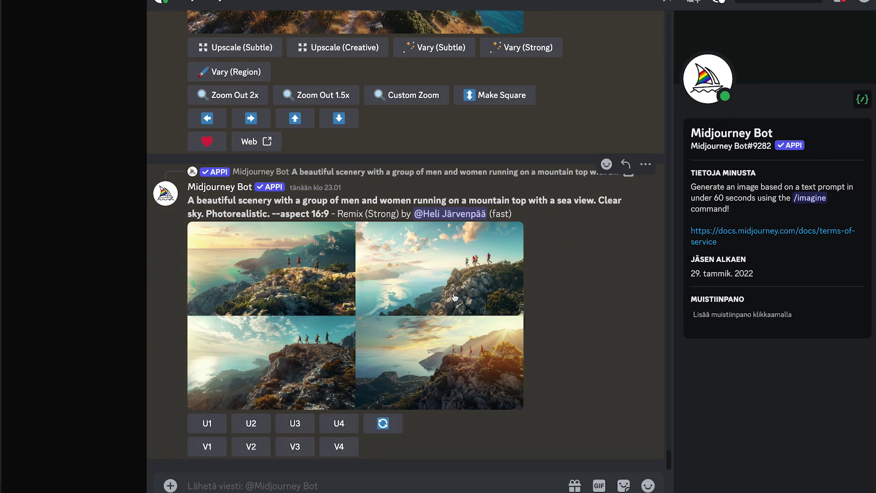
scroll(452, 296, "up", 5)
scroll(451, 297, "up", 5)
scroll(451, 297, "up", 3)
scroll(451, 296, "up", 2)
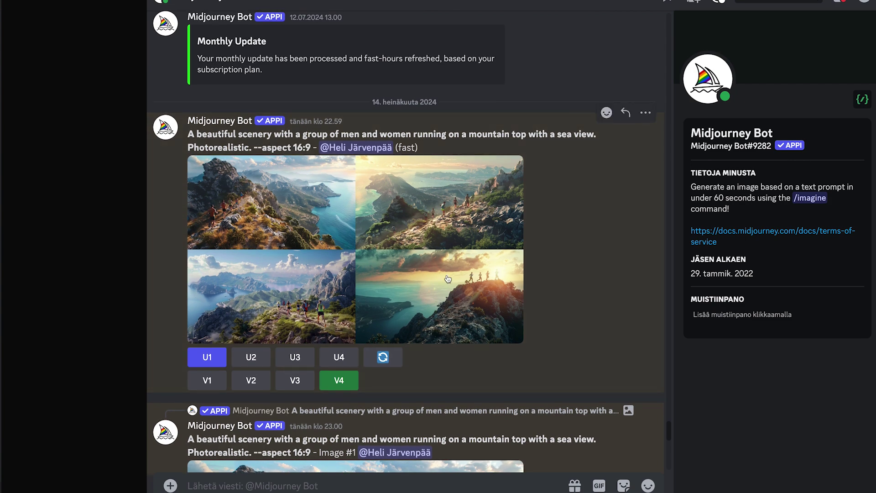
Review the original grid, then find and open the upscaled sunset summit Image #4
left_click(461, 279)
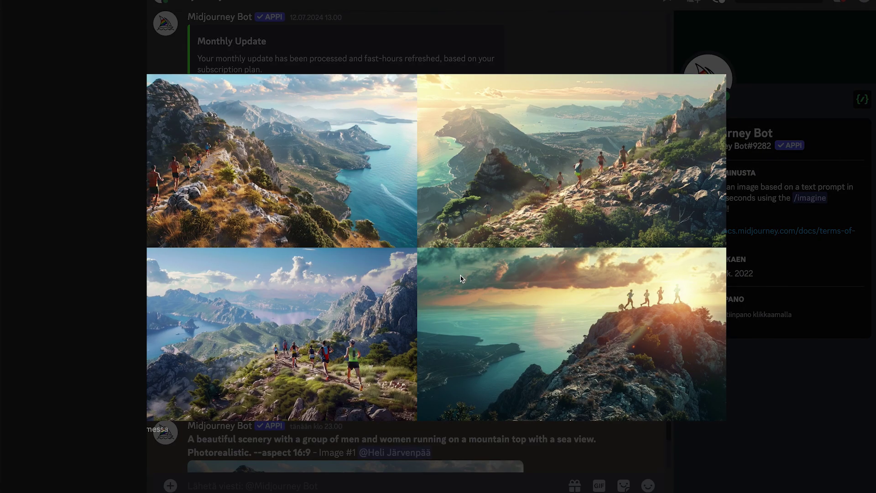
left_click(741, 342)
scroll(423, 333, "down", 2)
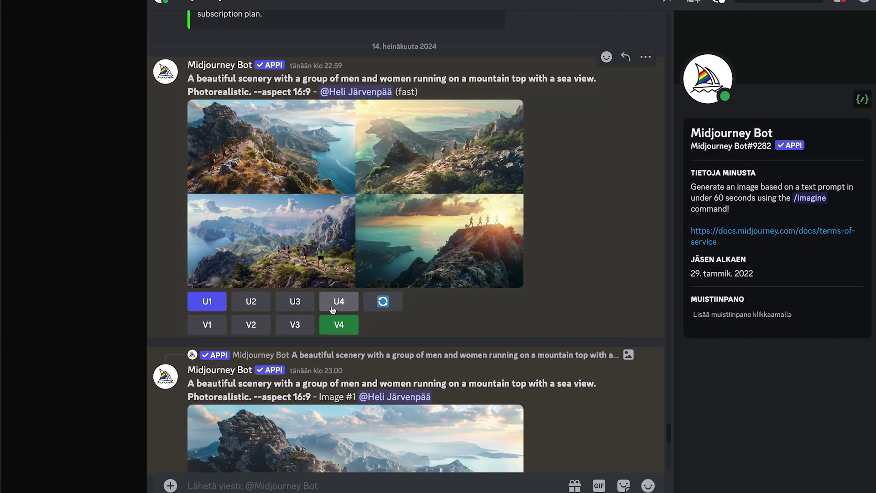
scroll(331, 309, "down", 10)
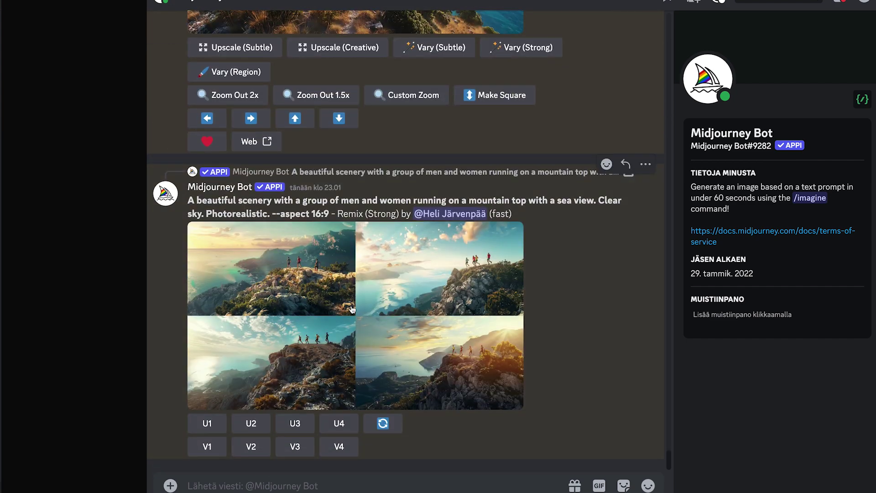
scroll(352, 309, "up", 4)
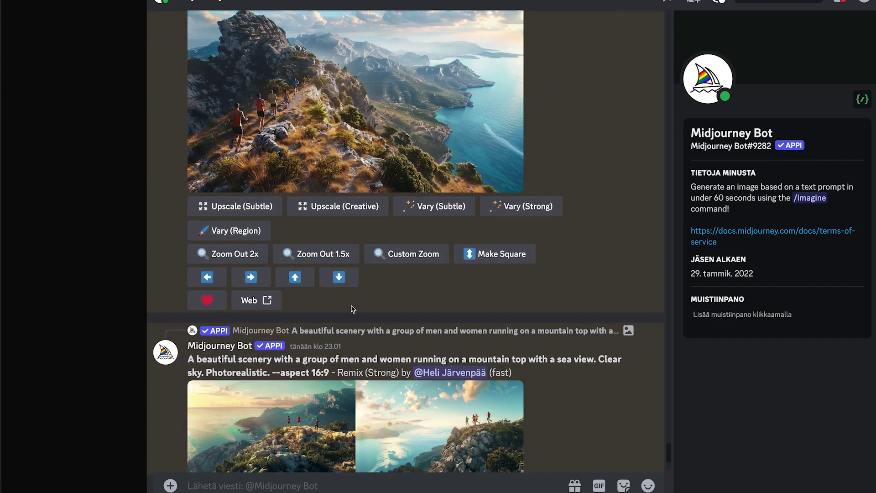
scroll(352, 309, "down", 4)
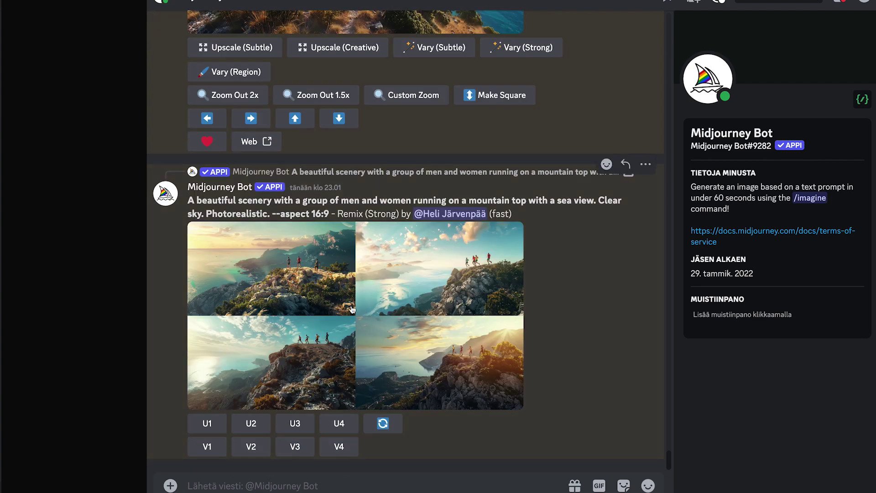
scroll(351, 309, "up", 5)
scroll(351, 309, "up", 5)
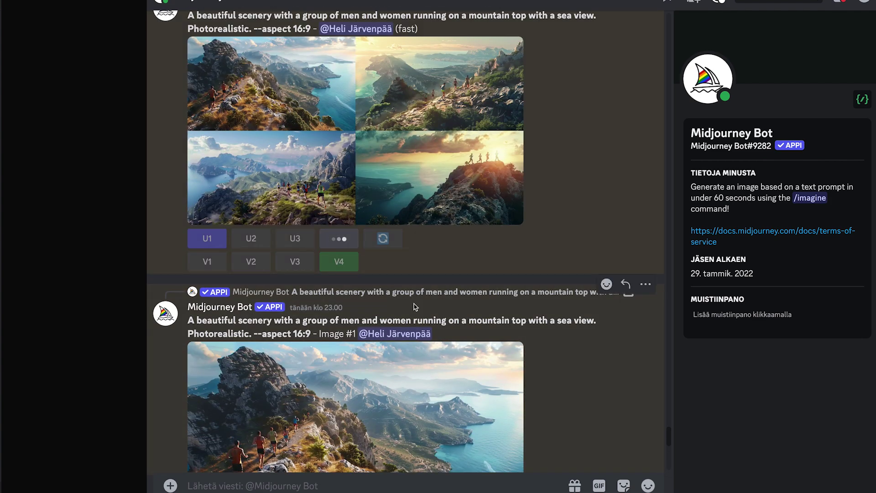
scroll(415, 307, "down", 2)
scroll(414, 307, "down", 5)
scroll(414, 307, "down", 1)
scroll(415, 307, "down", 8)
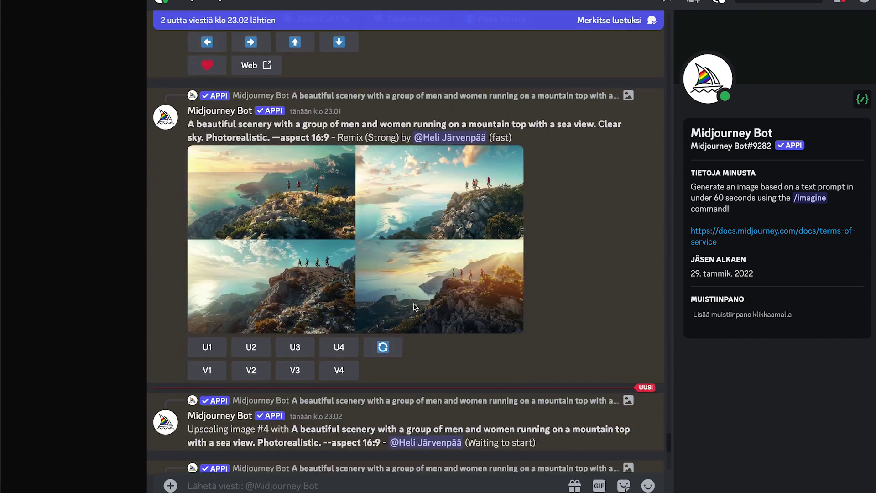
scroll(414, 306, "down", 7)
scroll(415, 307, "down", 2)
scroll(415, 307, "up", 7)
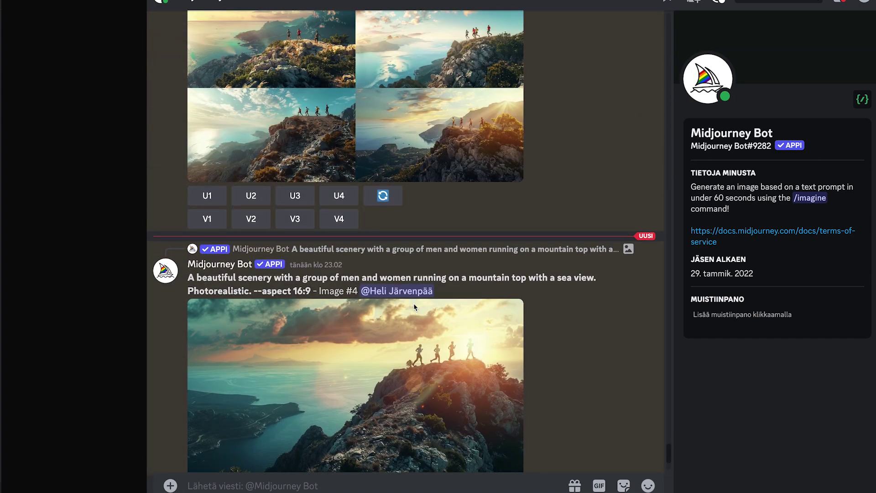
scroll(415, 307, "down", 1)
scroll(415, 307, "down", 6)
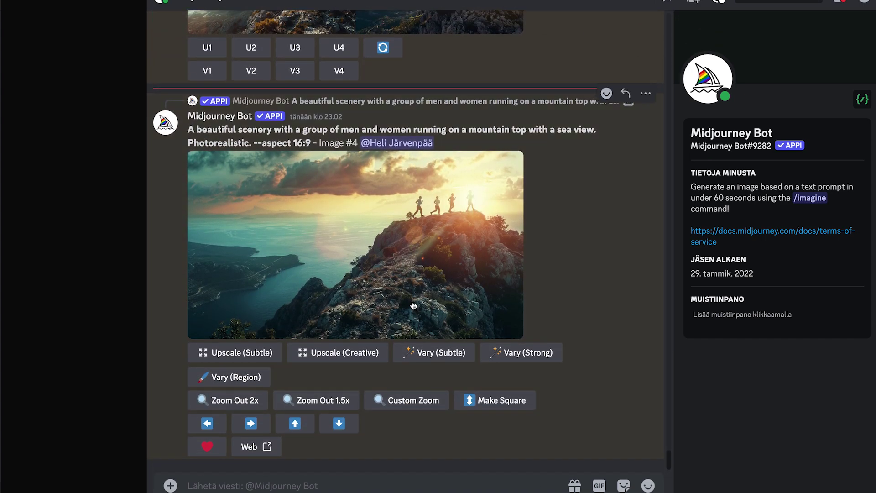
left_click(414, 307)
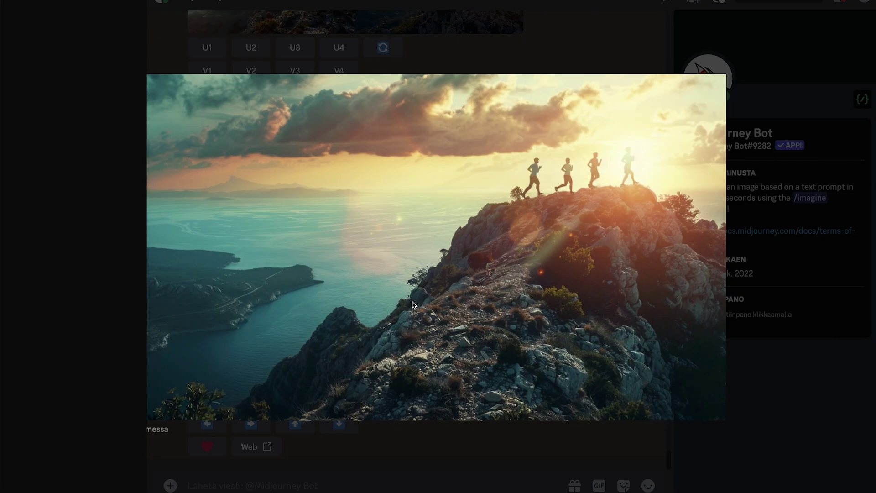
Save the sunset summit image via Tallenna kuva as a PNG in Downloads
right_click(412, 304)
left_click(427, 338)
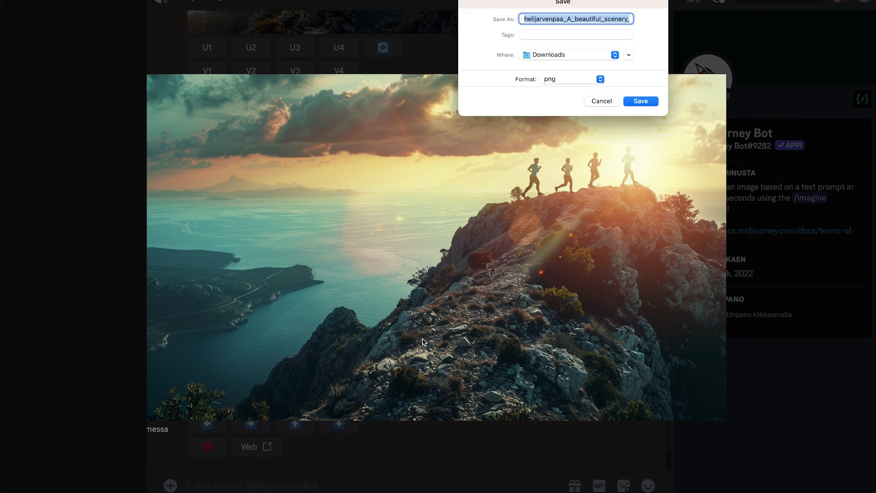
left_click(644, 102)
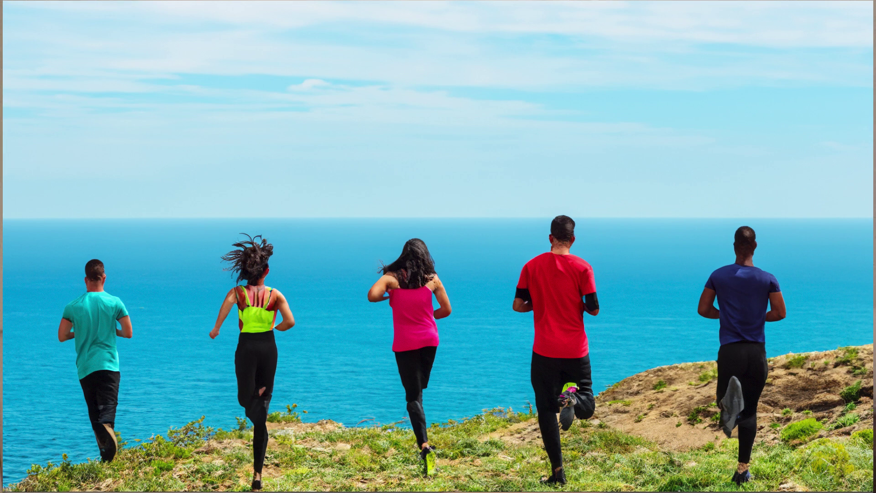
Type 'ched from the distance' into the Generative Fill prompt on Photoshop's blank Artboard 1
type("ched from the distance")
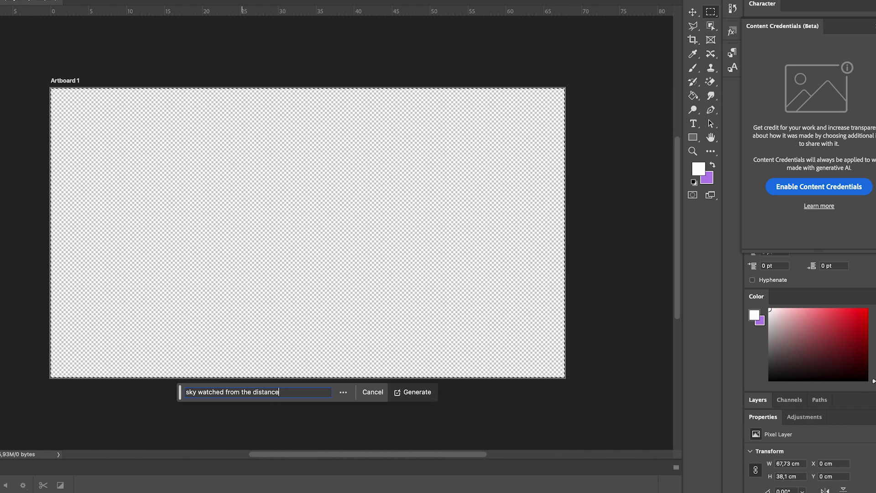
key("Return")
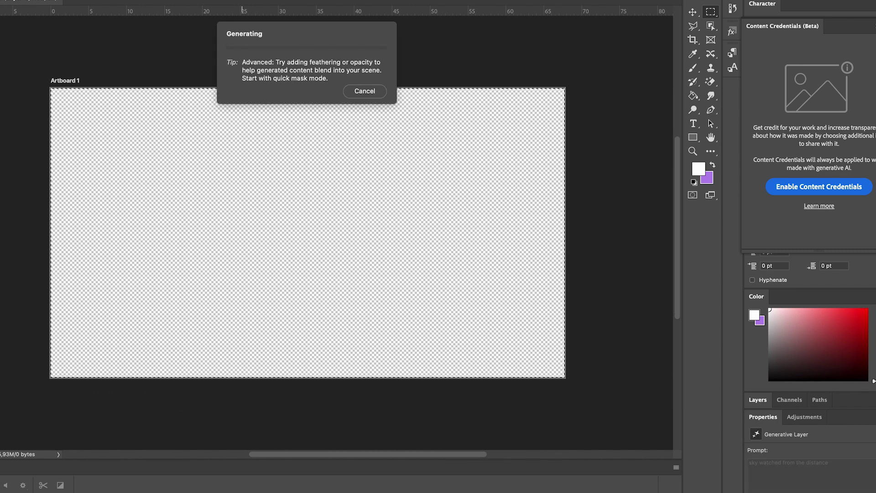